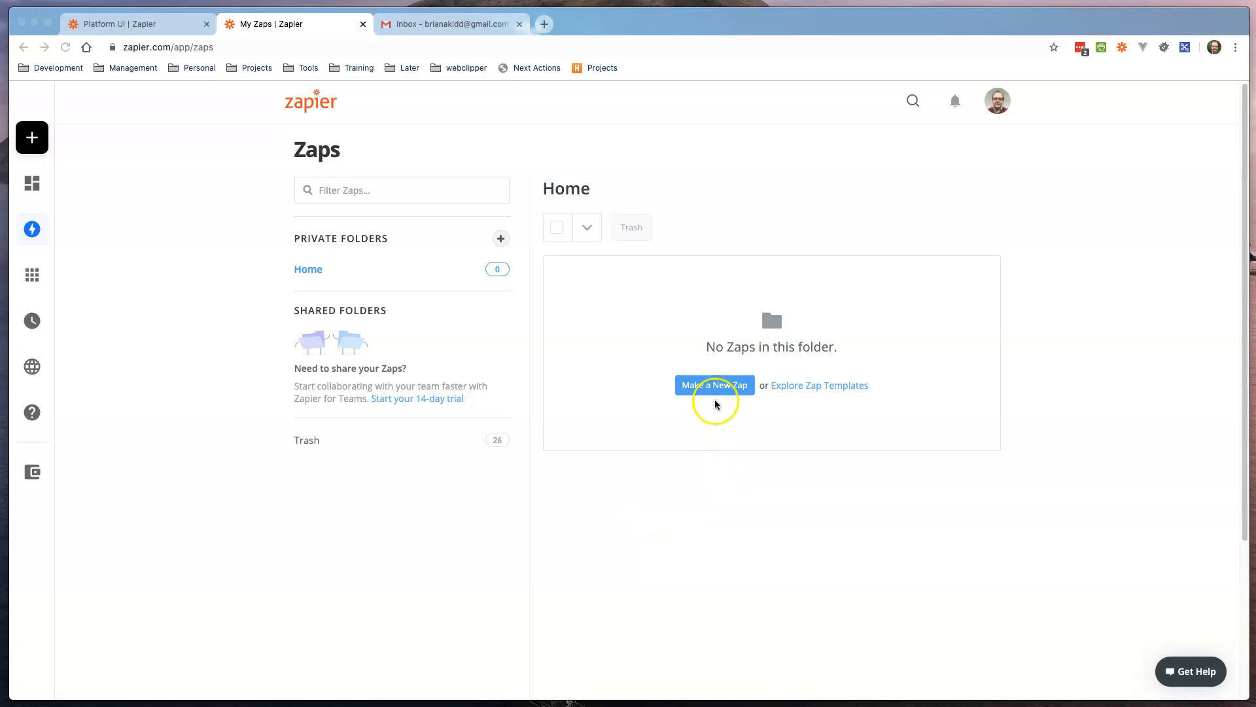
Step: Start a new Zap from the Zaps home page
click(713, 387)
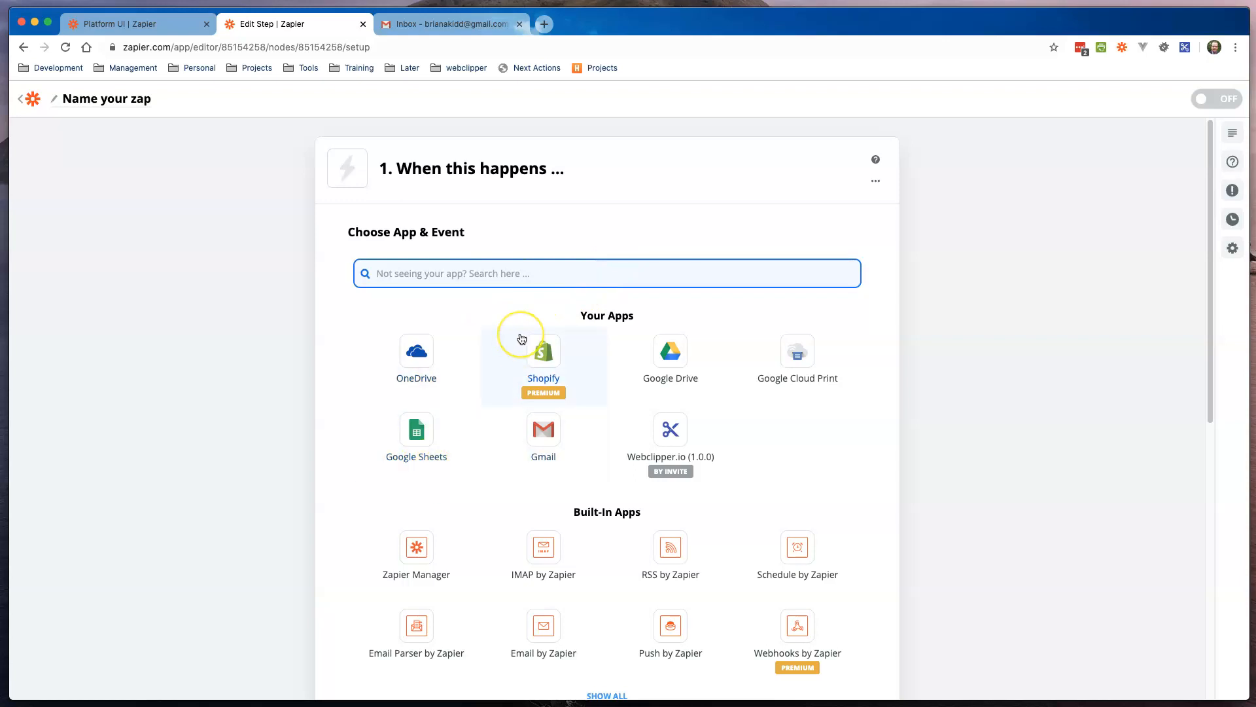
Step: Use Schedule by Zapier as the trigger app with the Every Week event
text(sche)
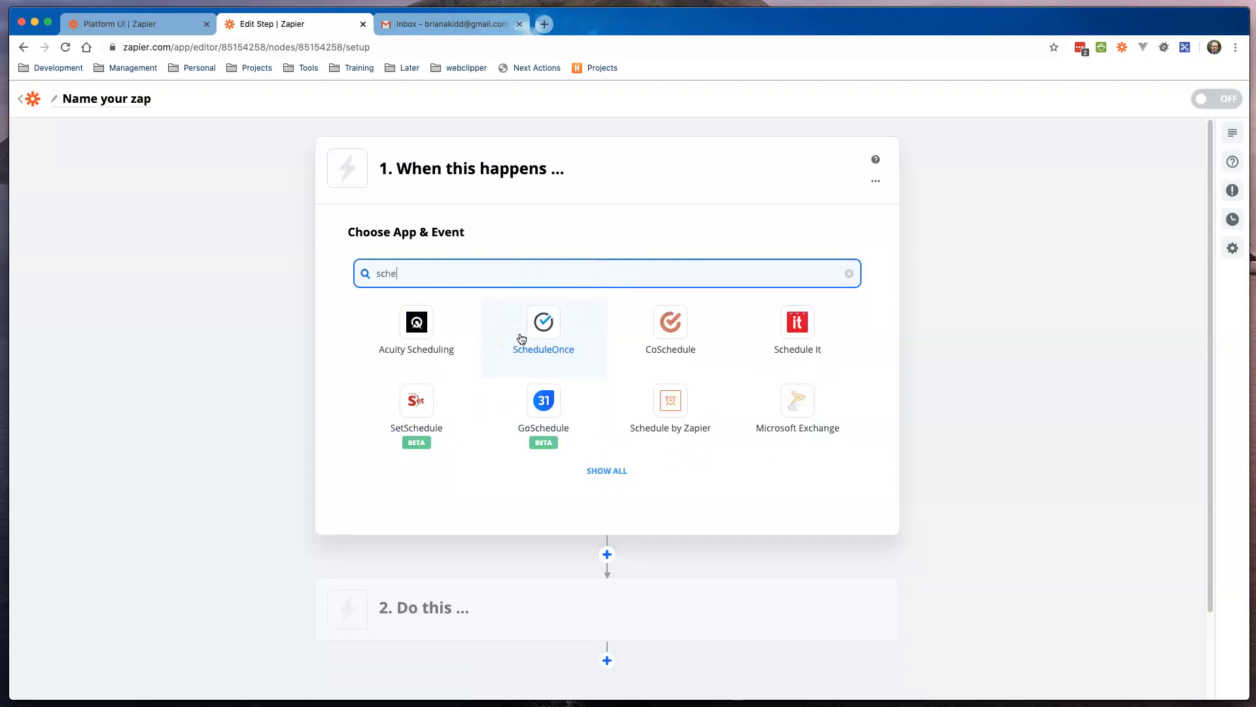
click(657, 399)
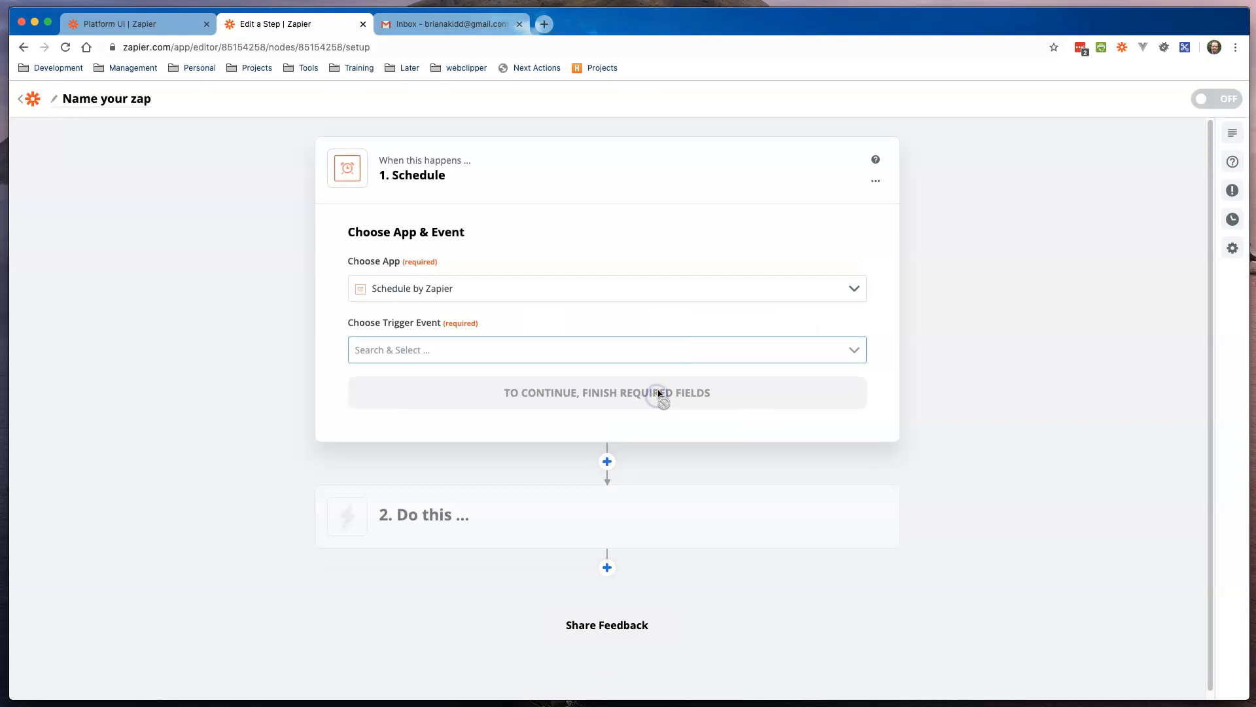
click(535, 348)
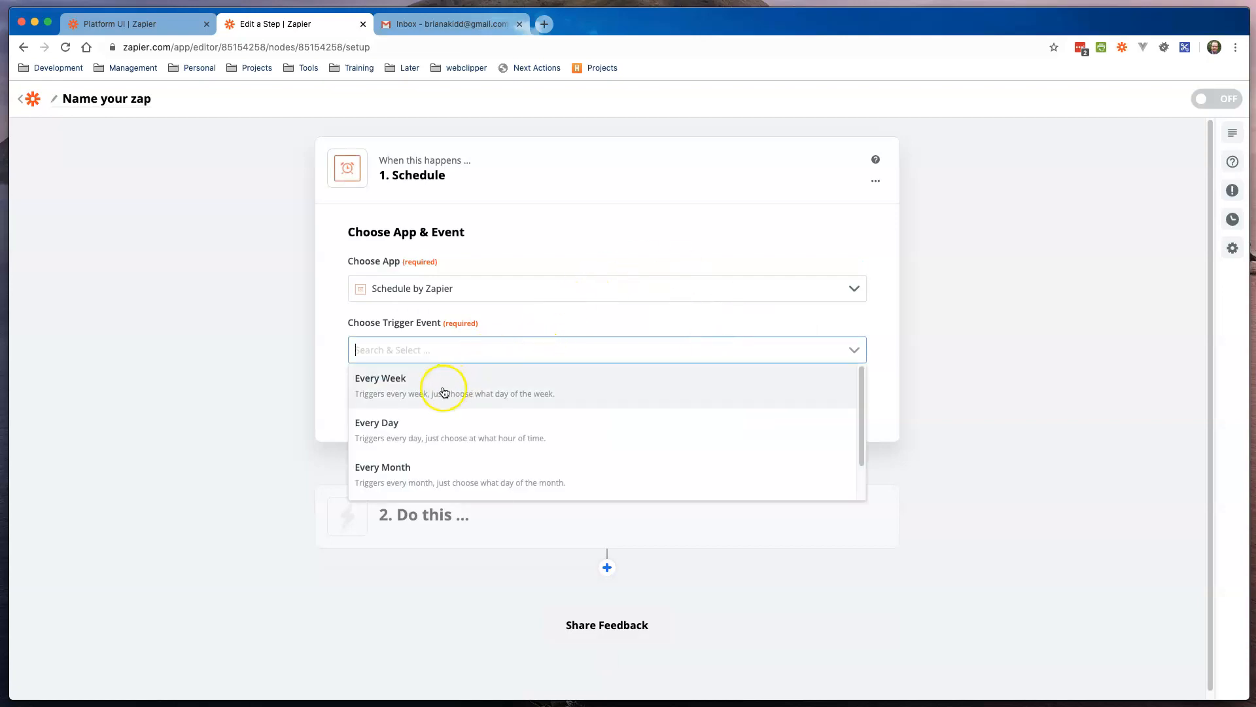
click(446, 383)
click(595, 394)
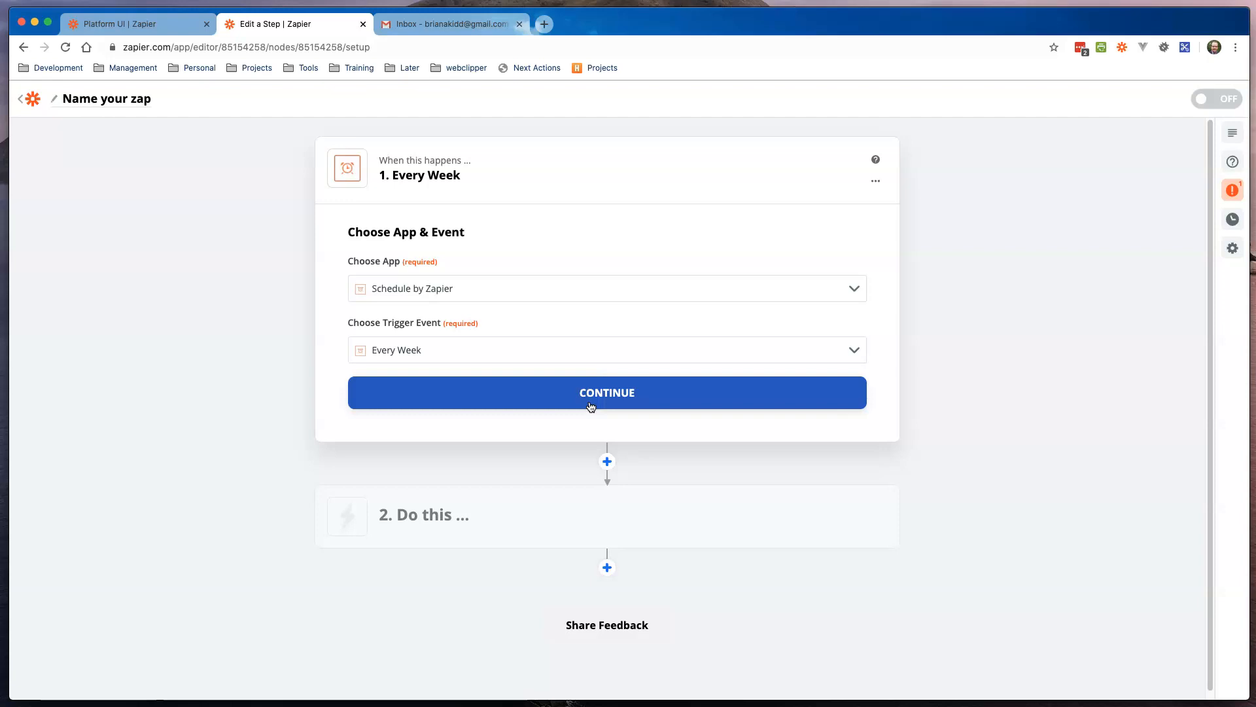
click(599, 395)
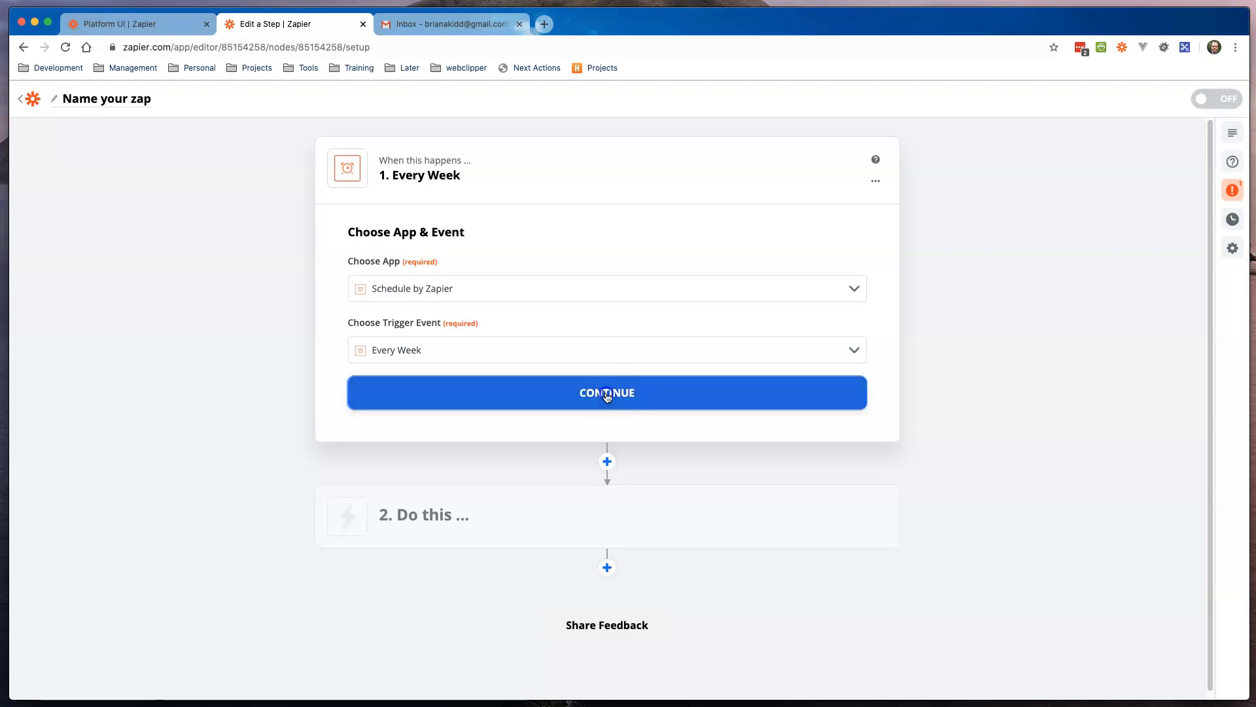
click(727, 218)
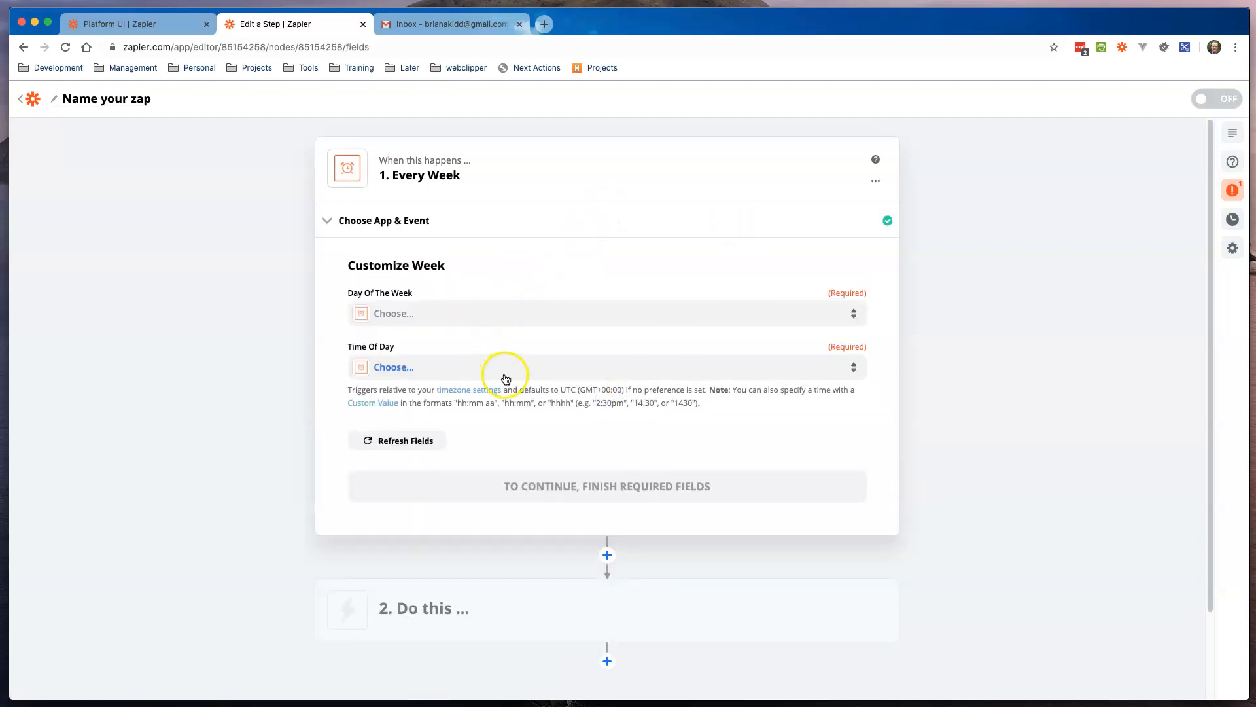
Step: Schedule the trigger for Monday at Midnight and test it successfully
click(479, 312)
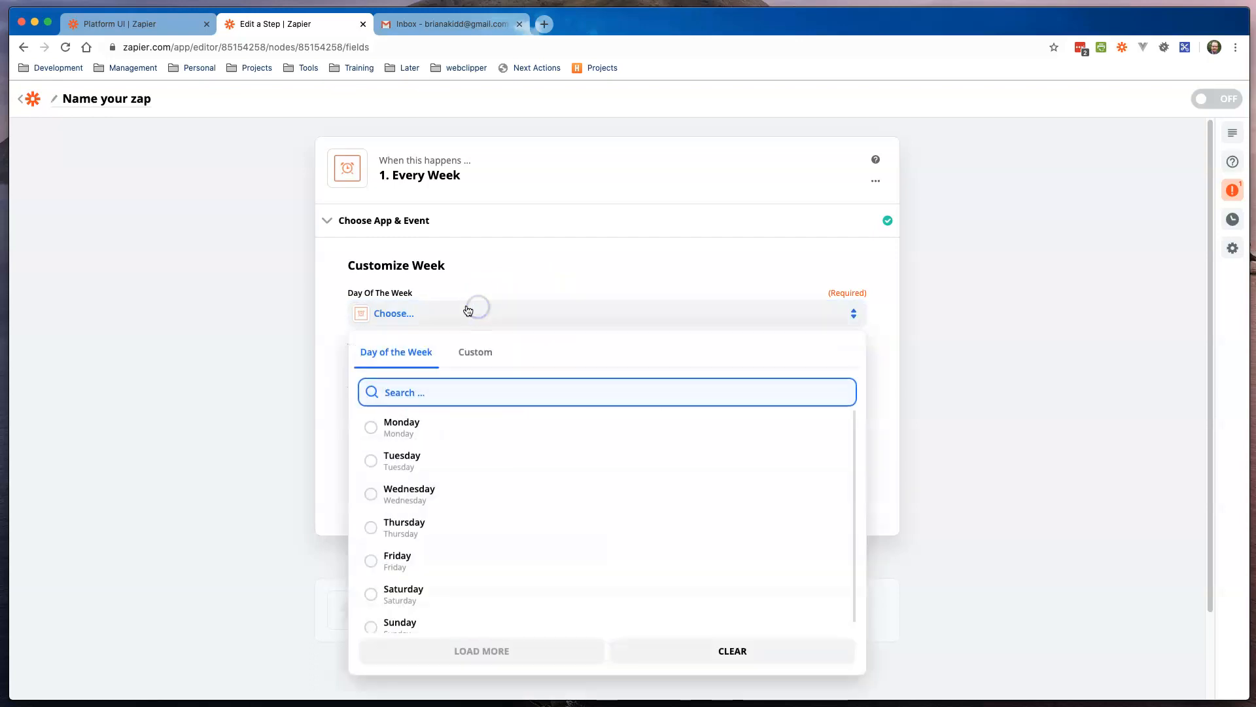
click(399, 430)
click(471, 365)
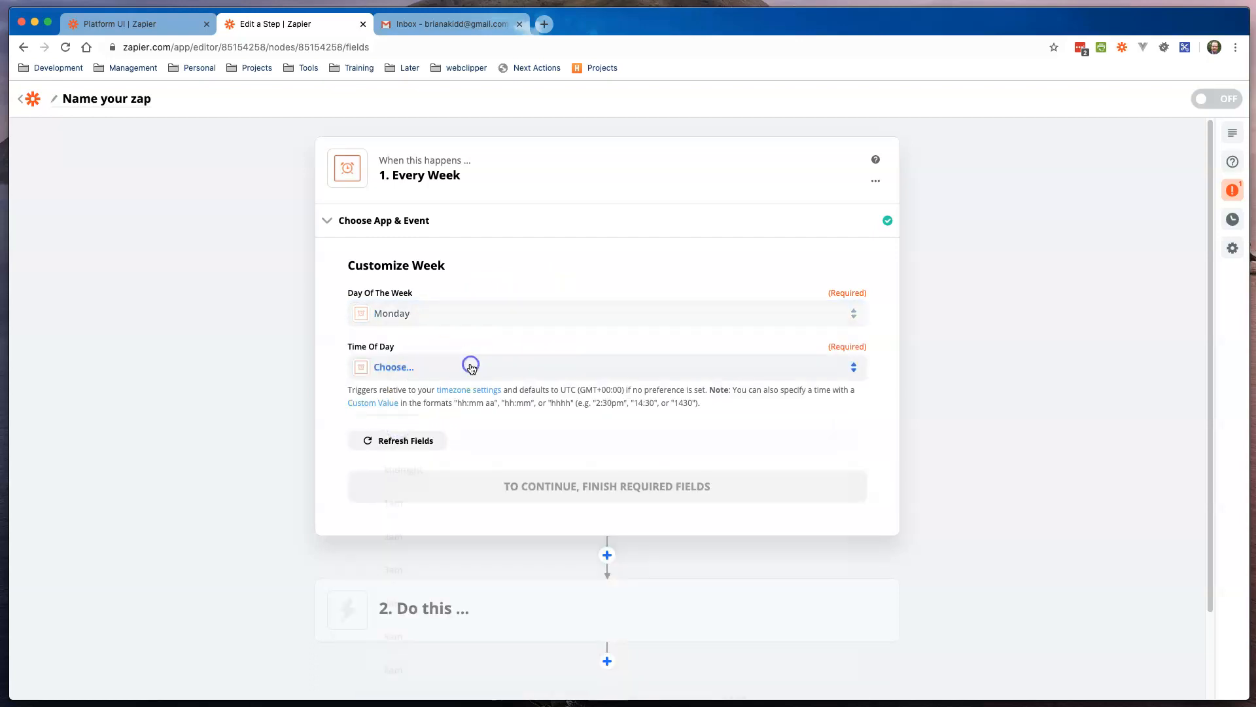
click(397, 484)
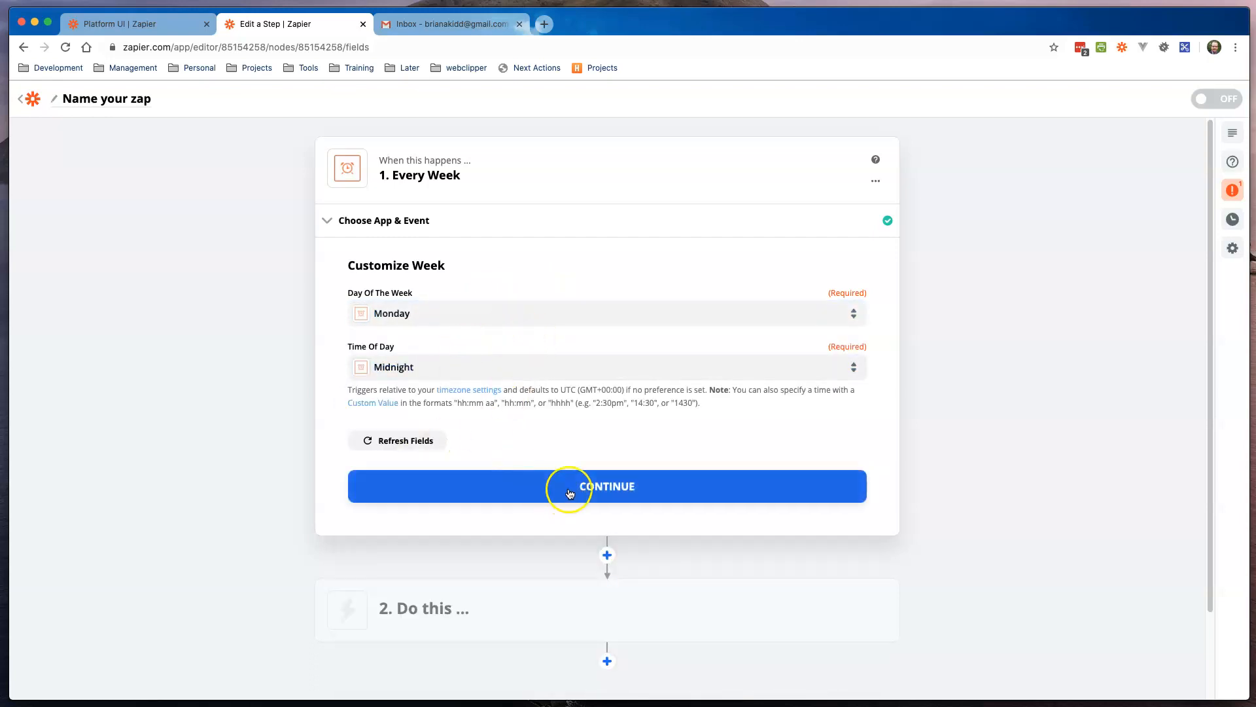
click(560, 491)
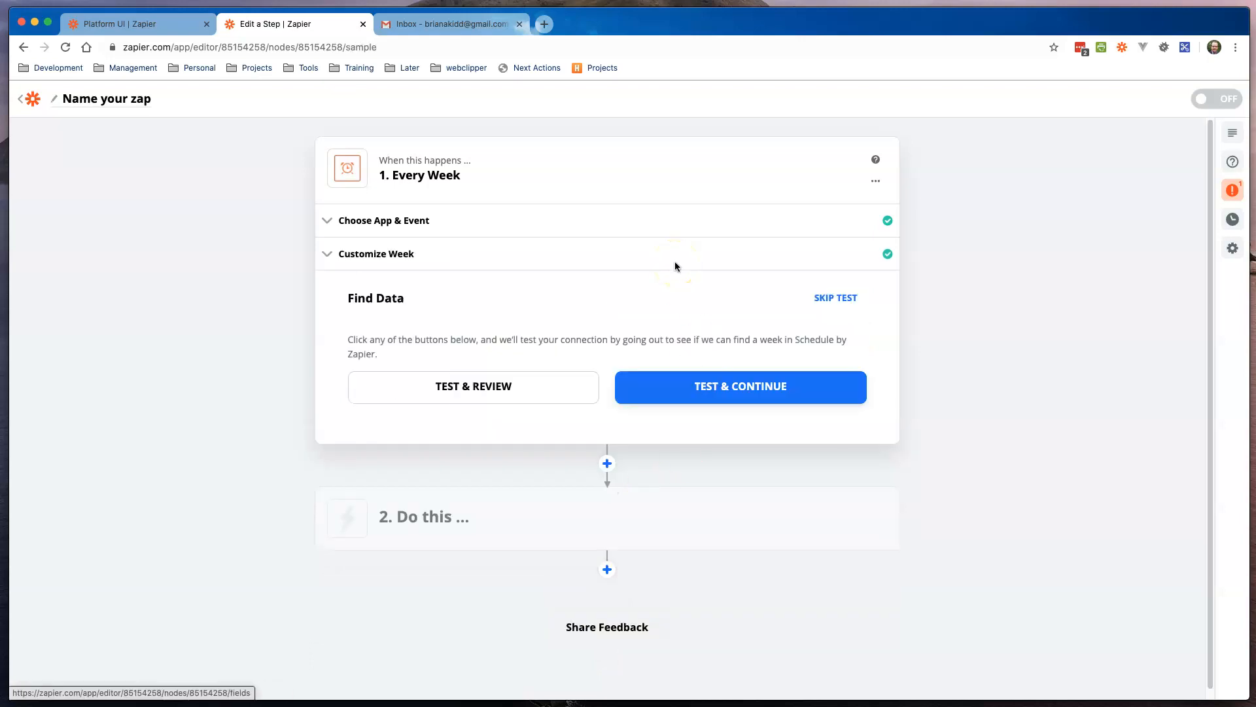
click(717, 385)
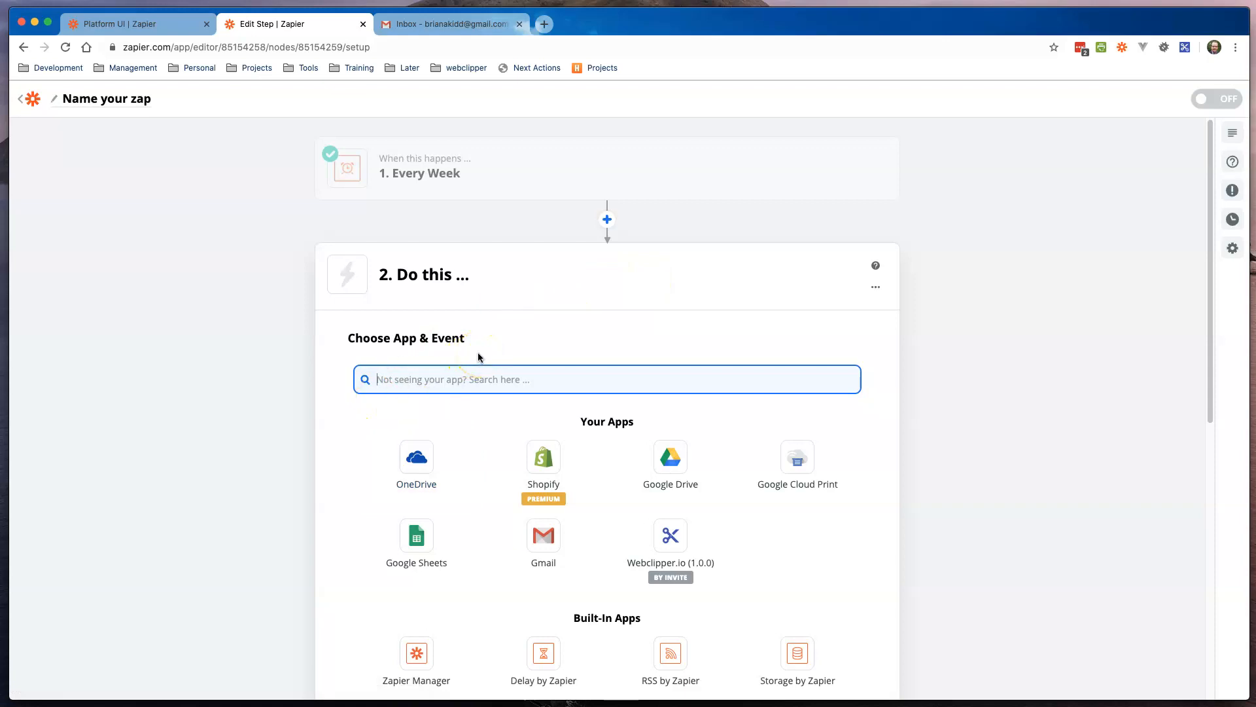
Step: Search 'Webcl' and choose Webclipper.io (1.0.0) as the action app
text(Webcl)
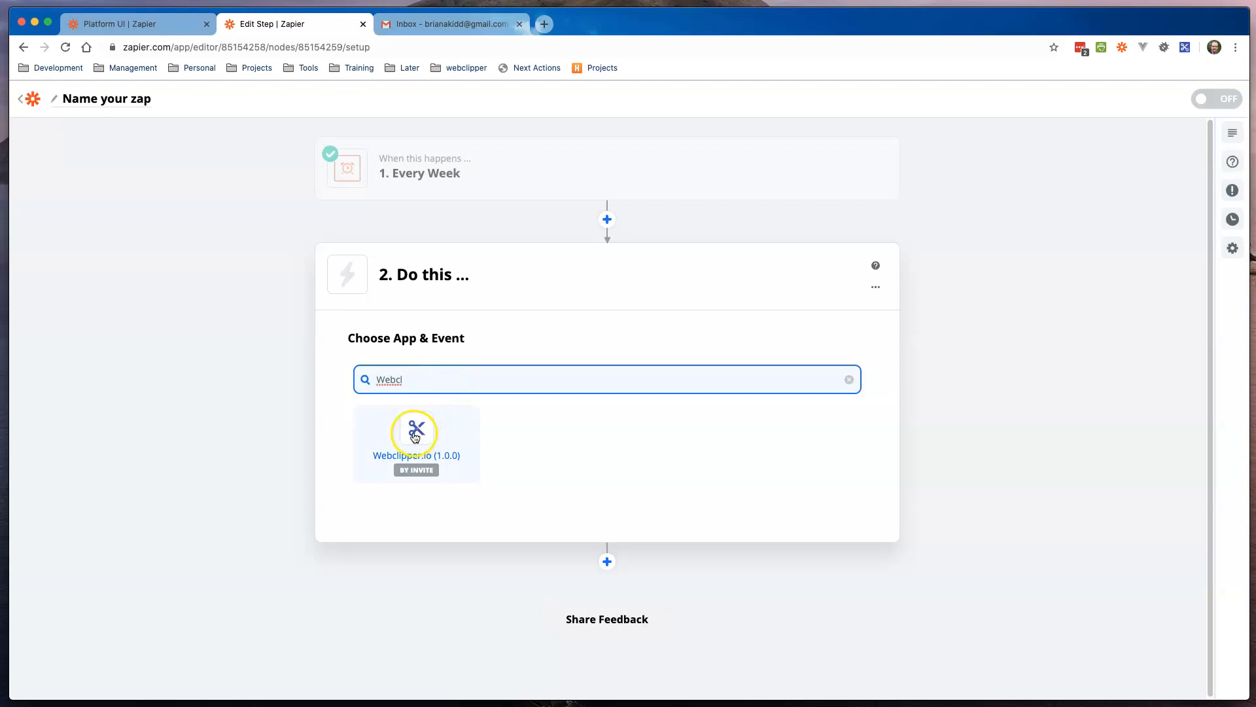
click(415, 435)
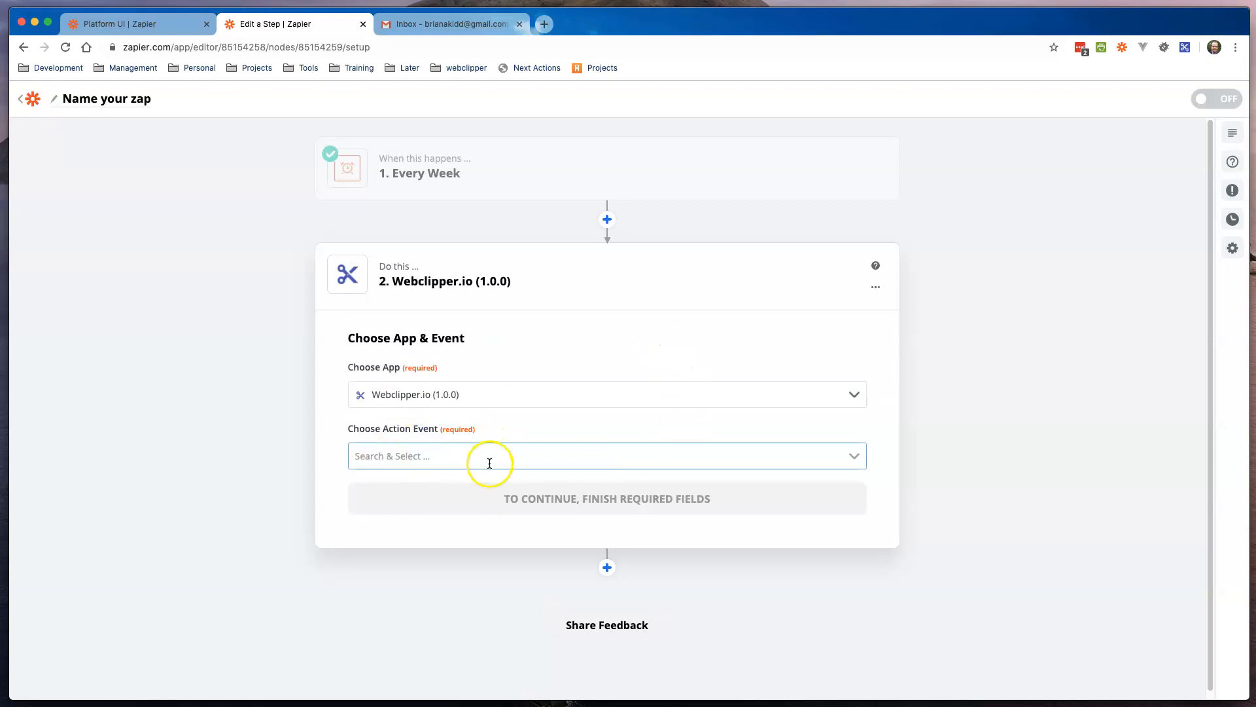
Step: Show the Webclipper.io action events list
click(676, 451)
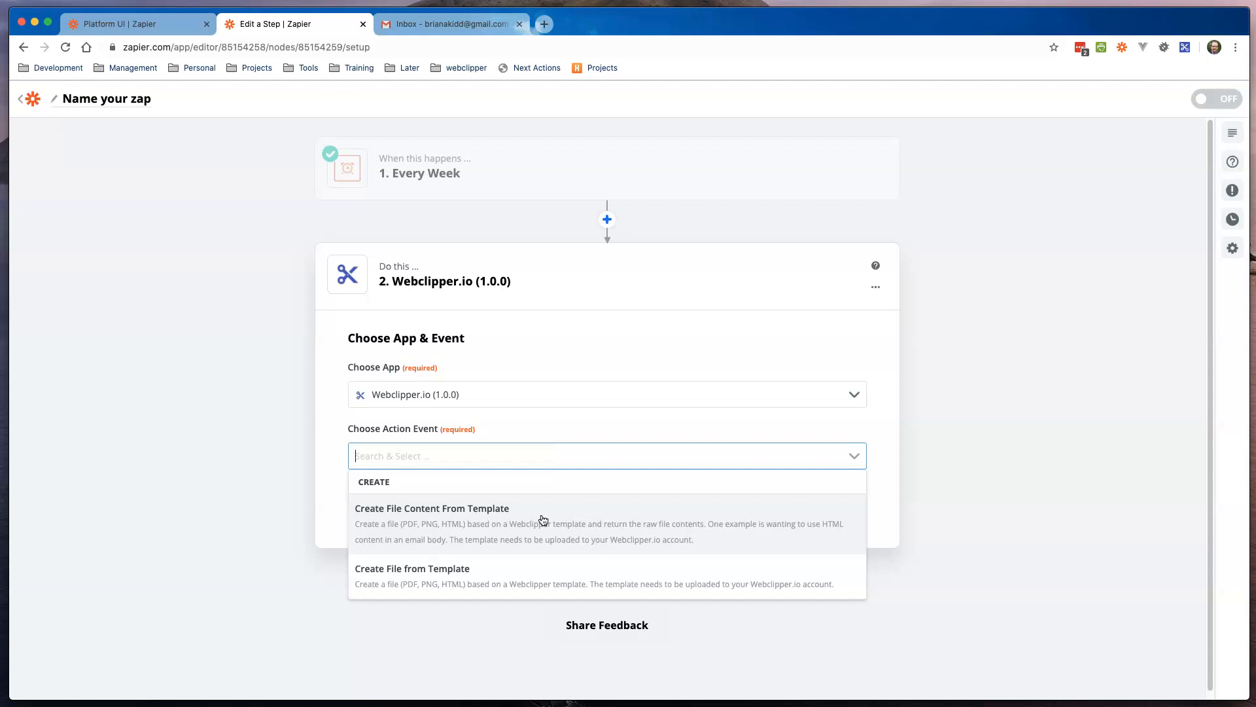
Step: Choose Create File from Template and connect the existing Webclipper.io account
click(429, 568)
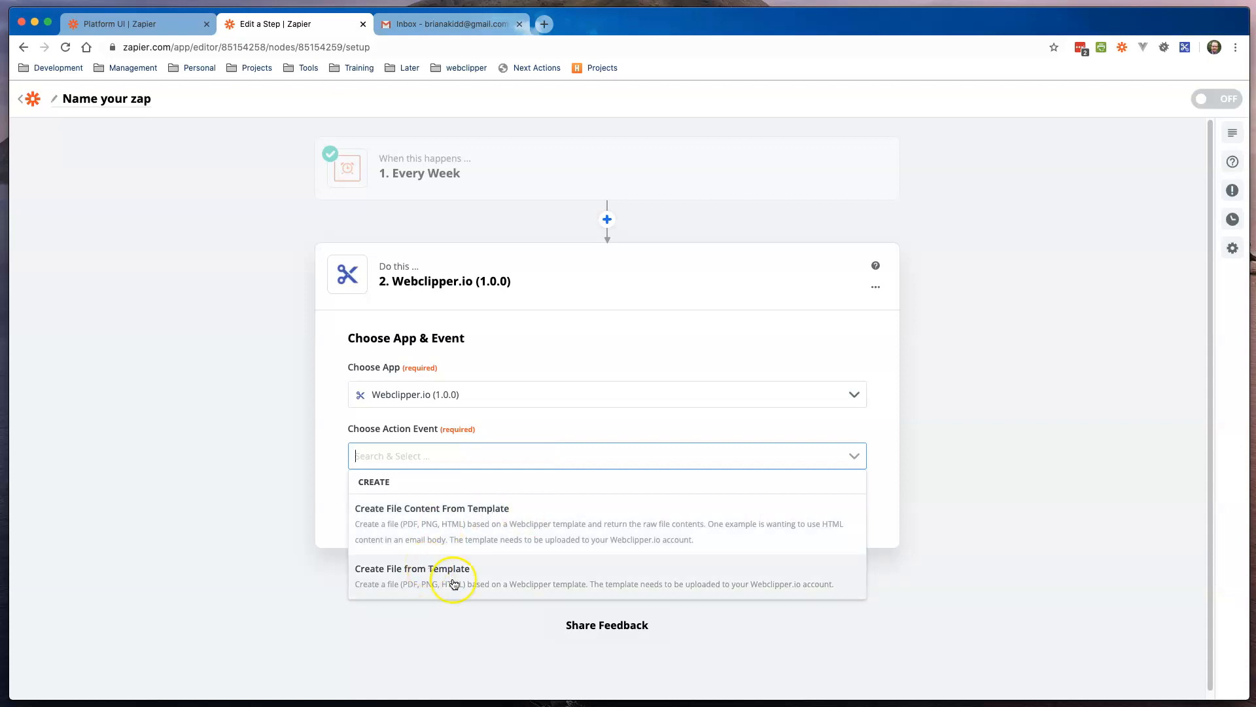
click(417, 573)
click(589, 499)
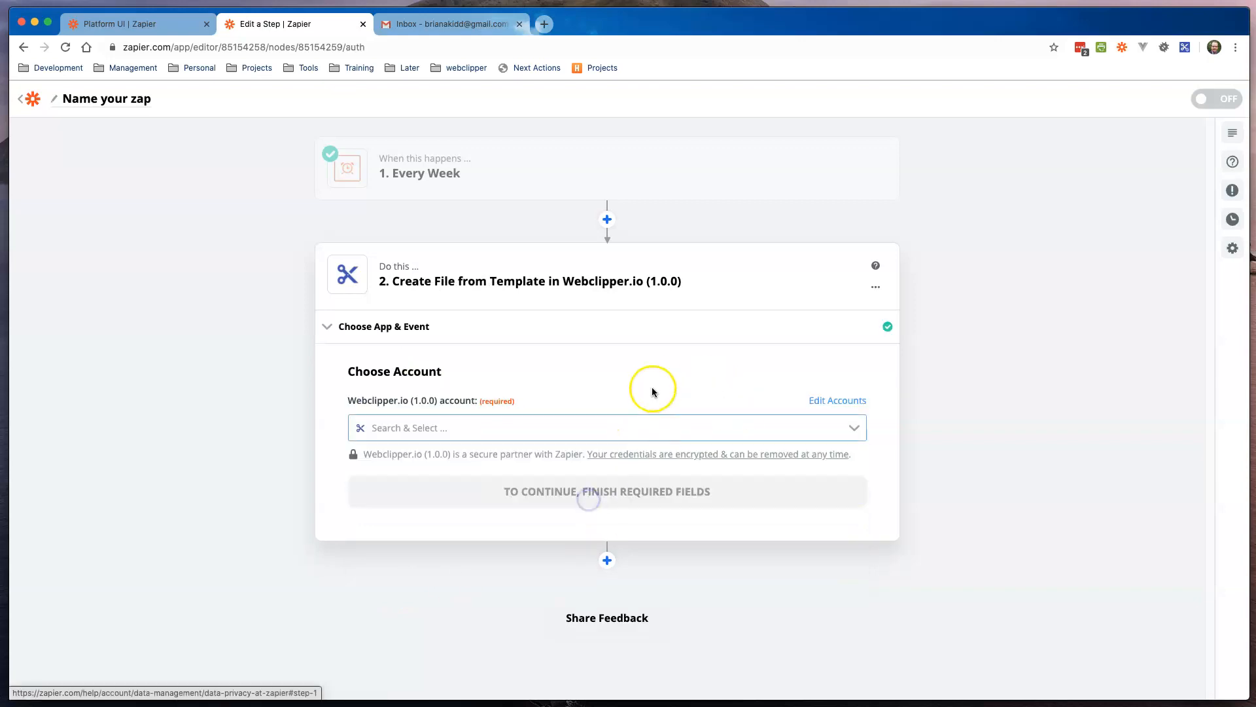
click(561, 432)
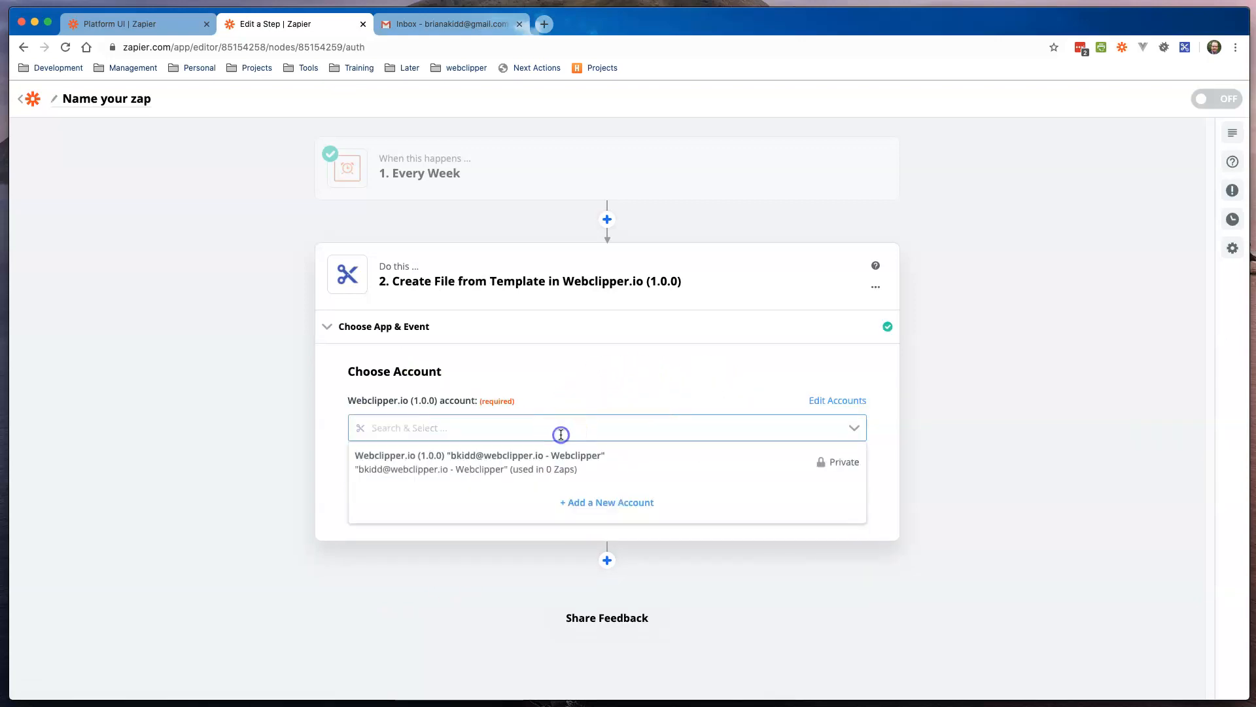
click(478, 466)
click(605, 491)
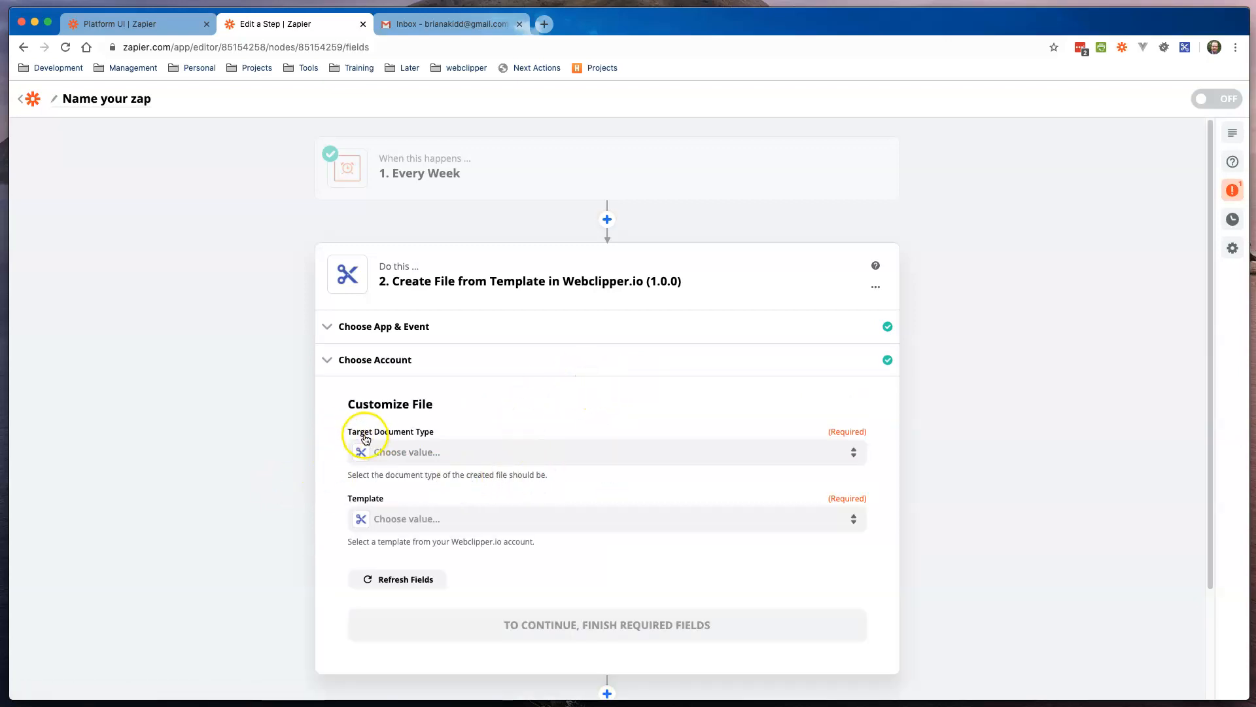
Step: Set the target document type to PDF and the template to Letter With Line Items
click(516, 452)
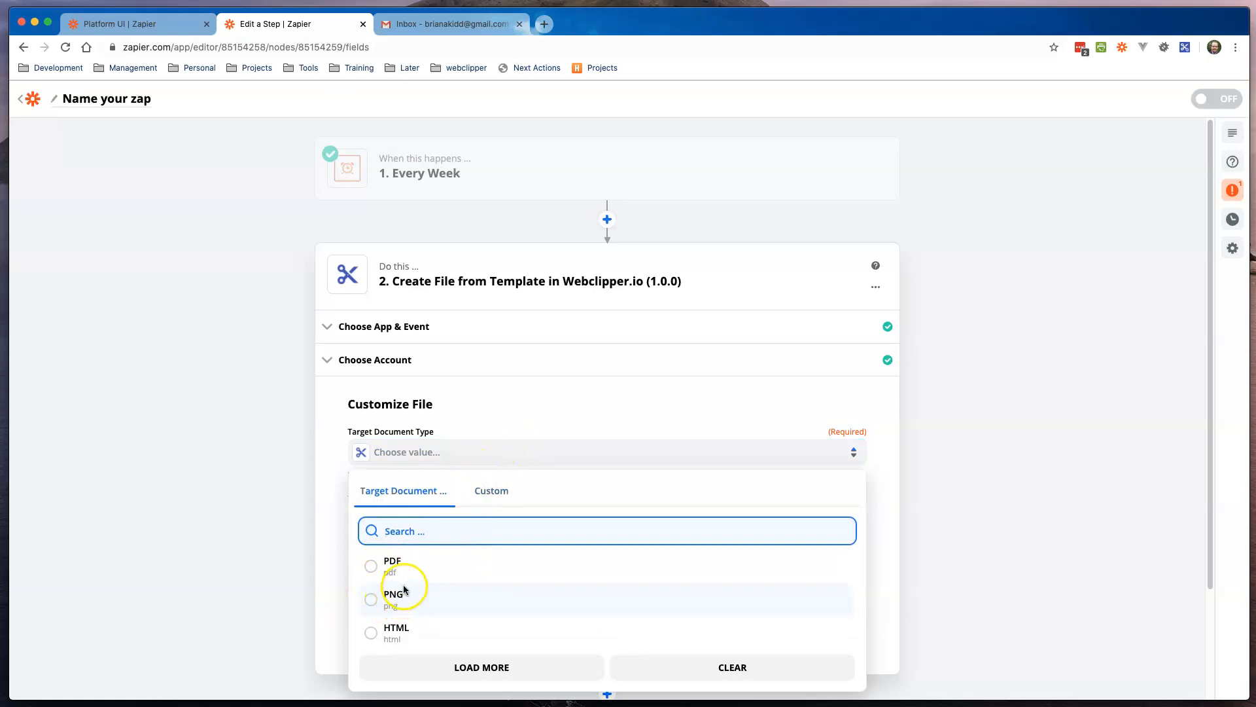
click(368, 568)
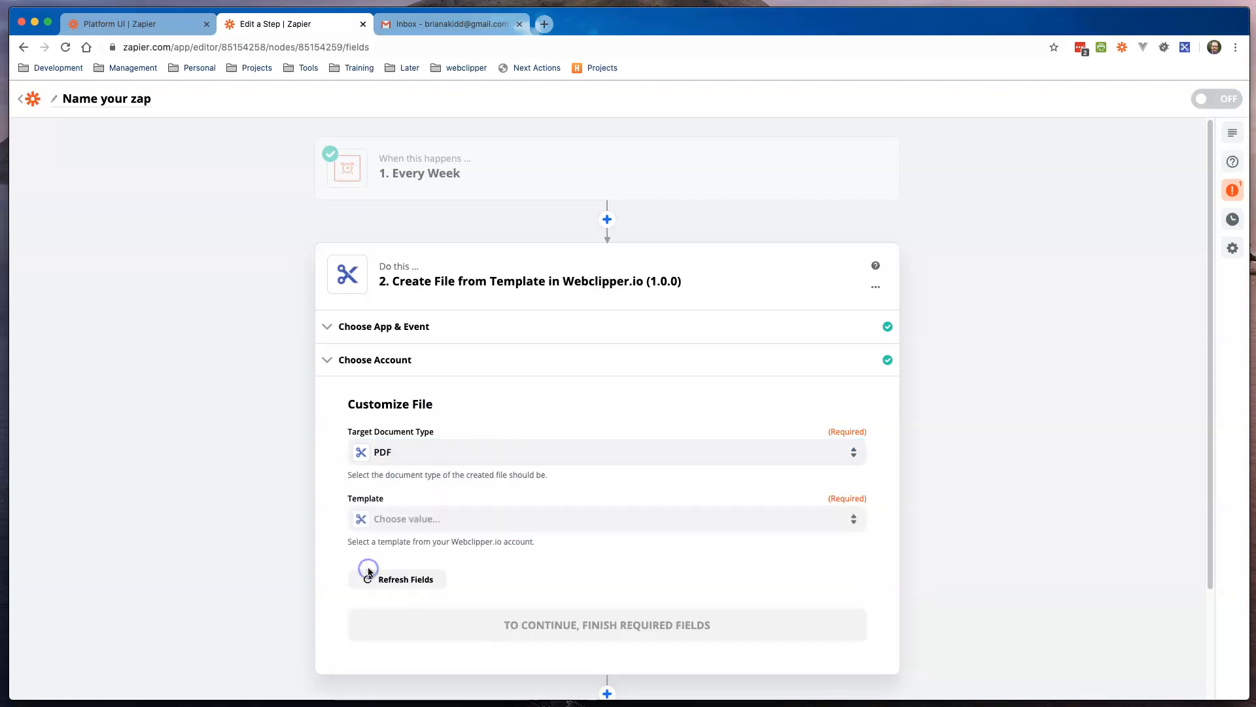
click(471, 518)
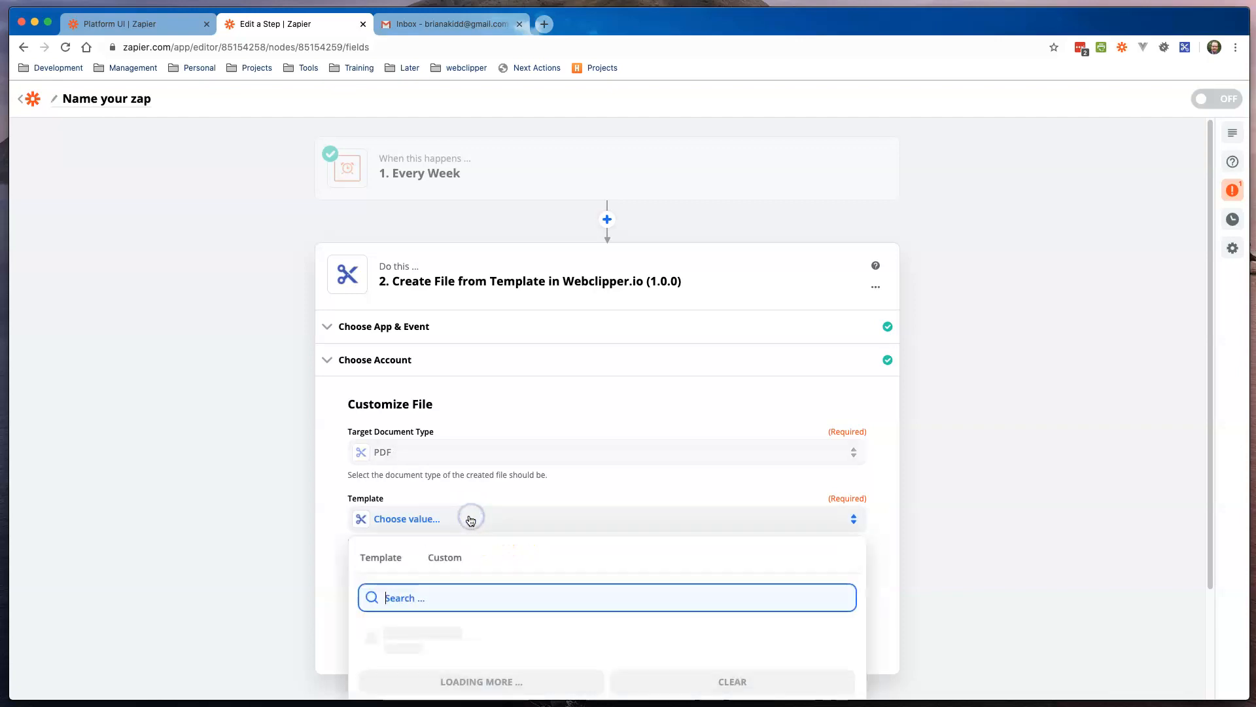
scroll(554, 531, down, 3)
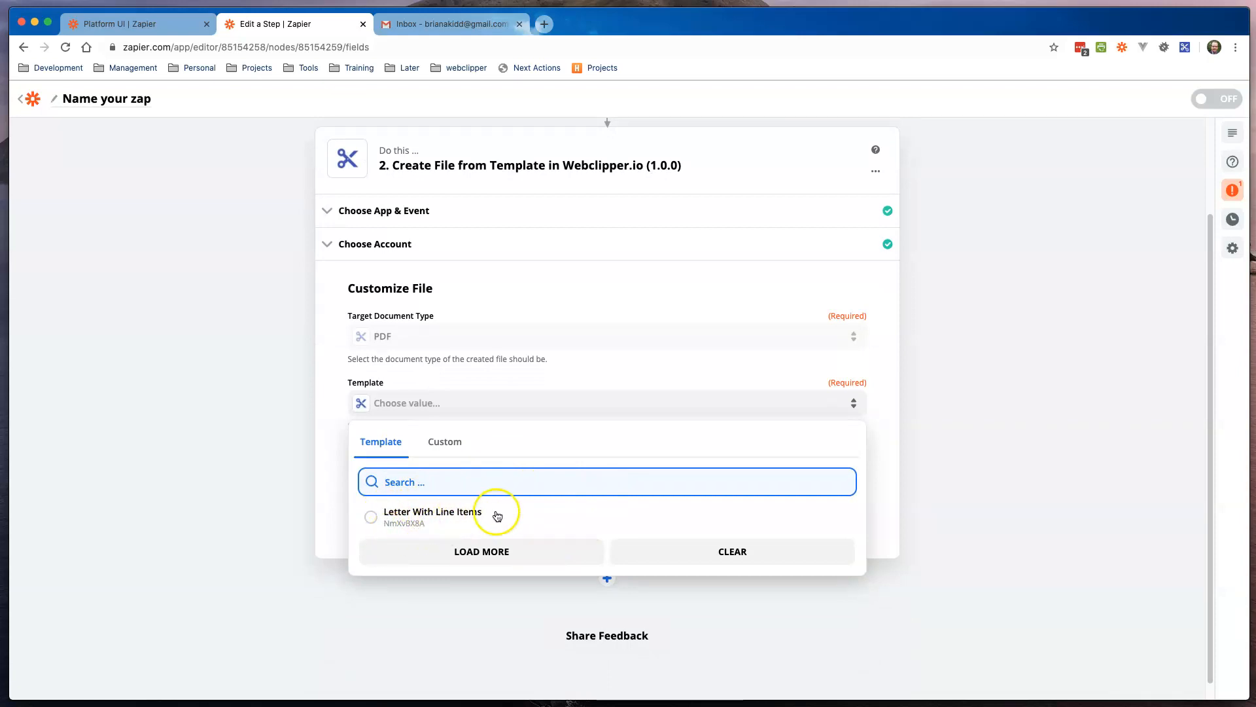
click(370, 517)
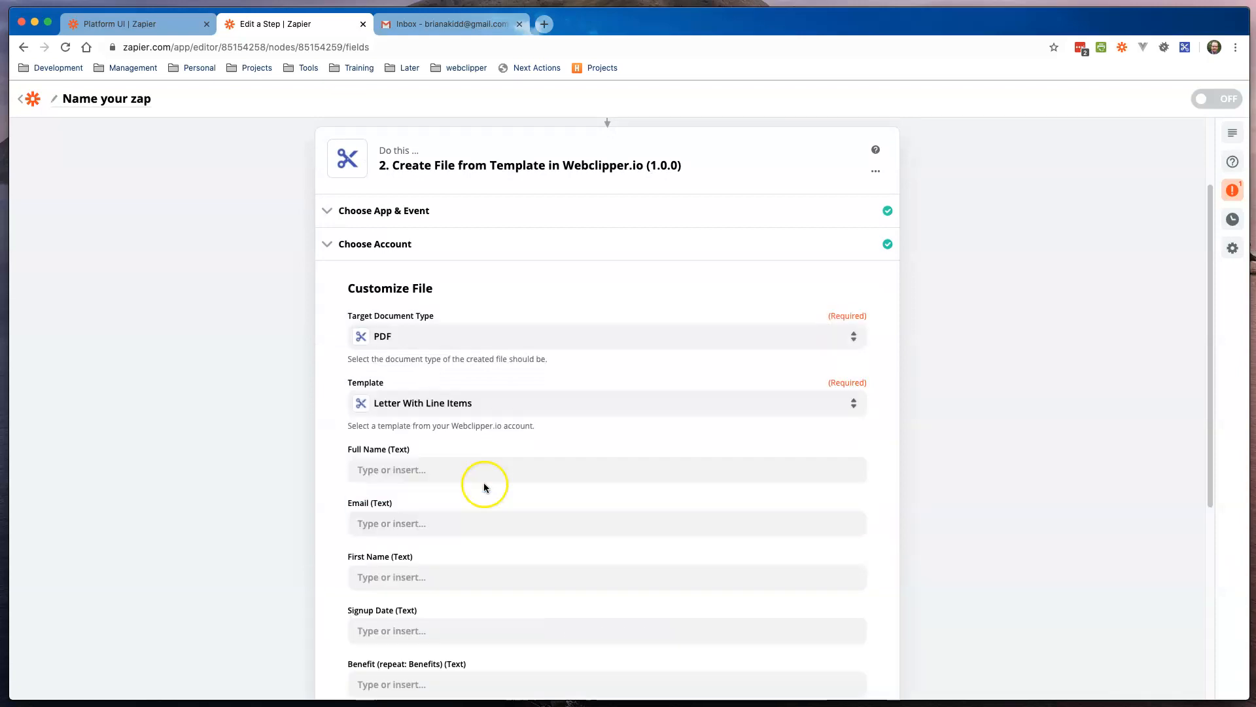
scroll(599, 488, down, 3)
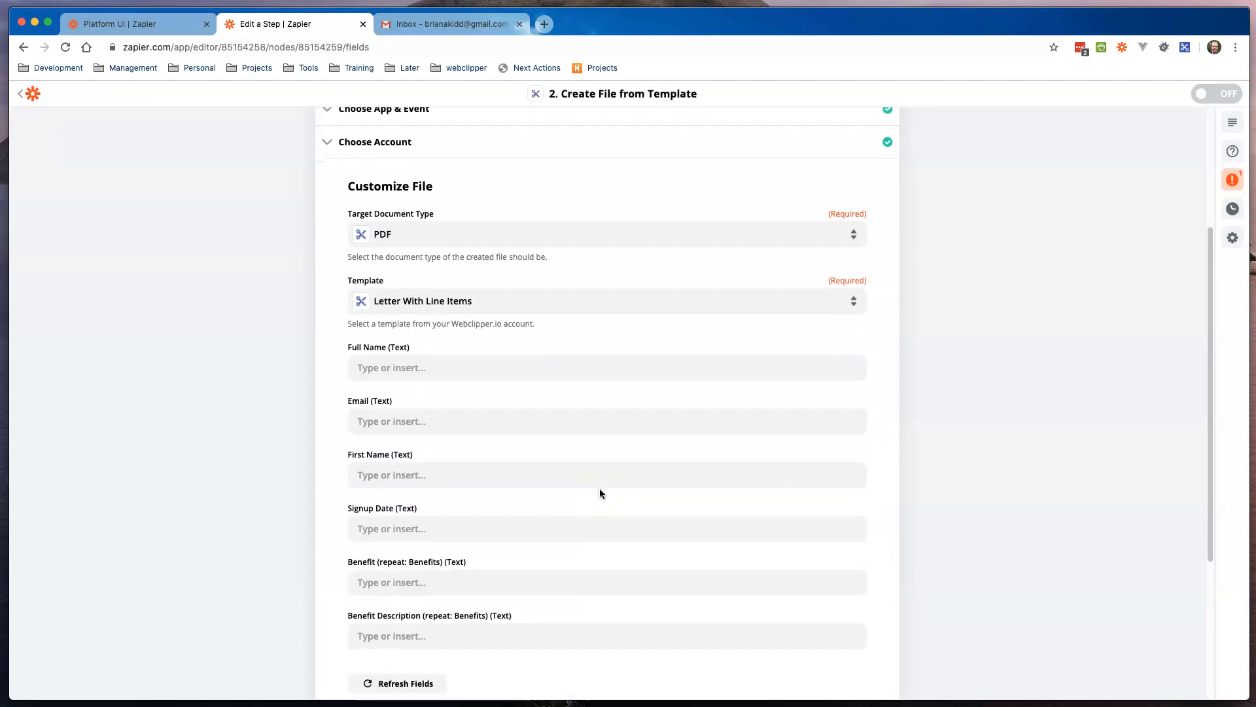
click(376, 368)
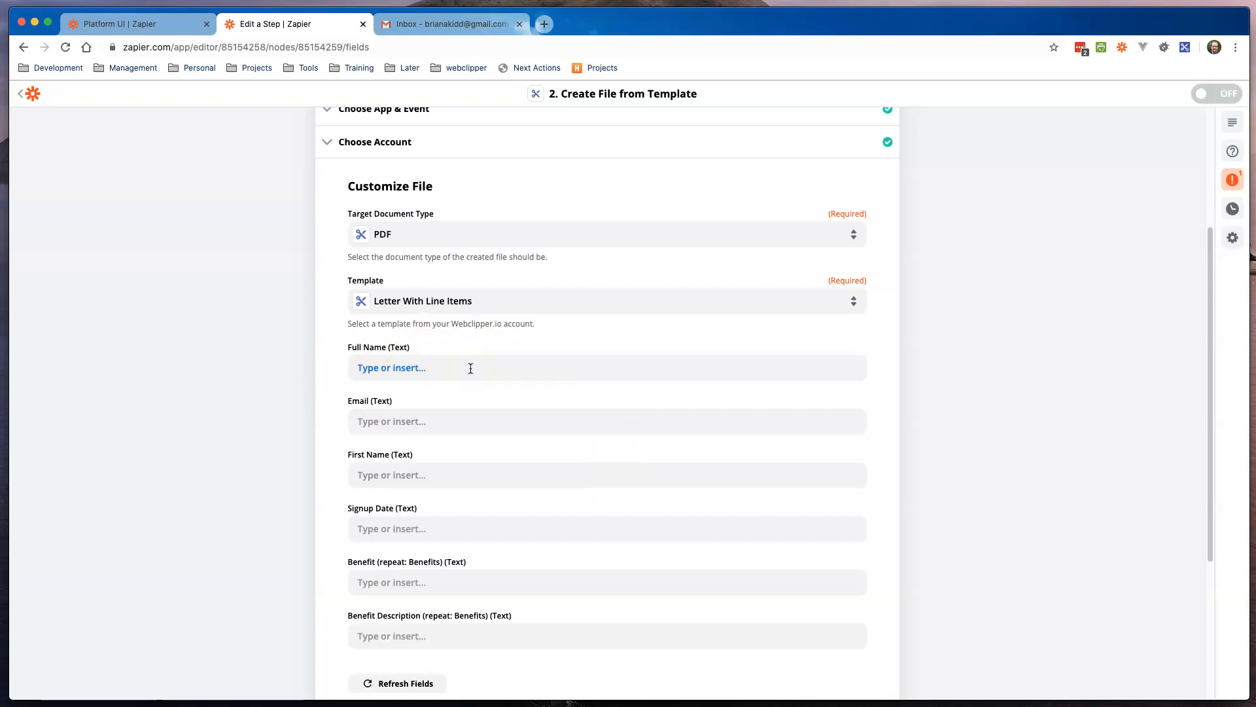
Step: Fill in the recipient's full name, e-mail, first name and Signup Date 4/23/20
click(449, 368)
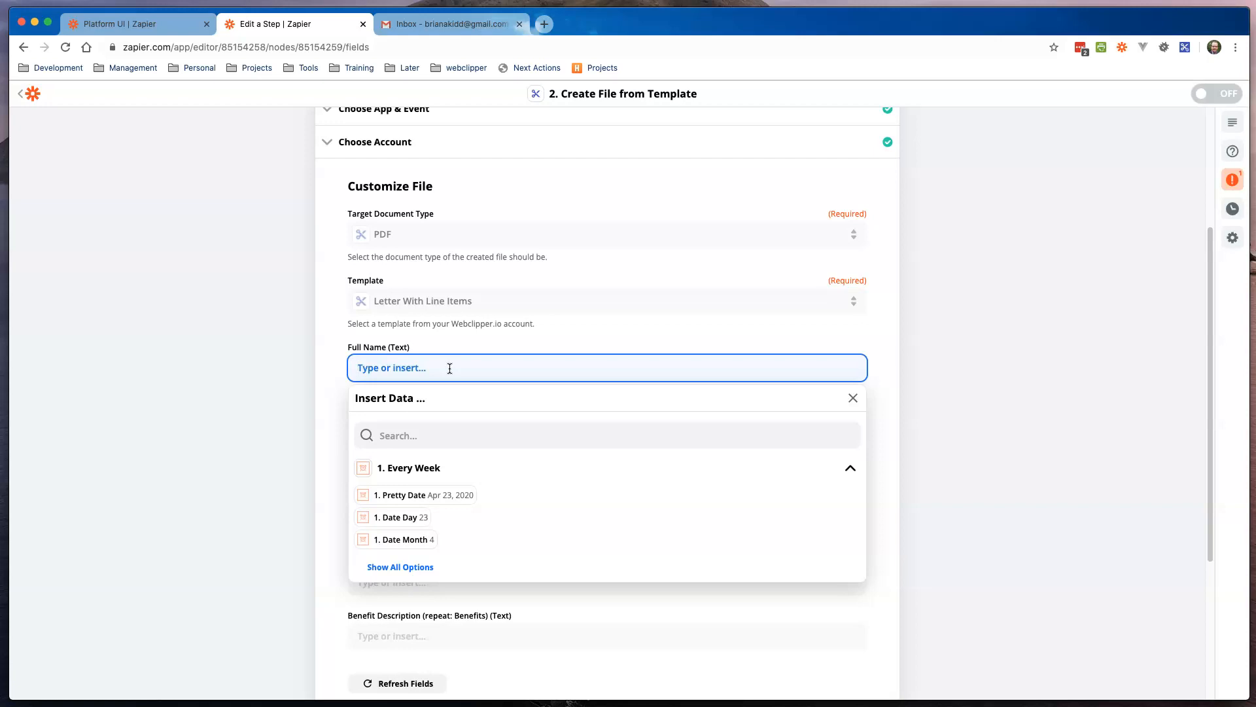
click(328, 384)
click(419, 422)
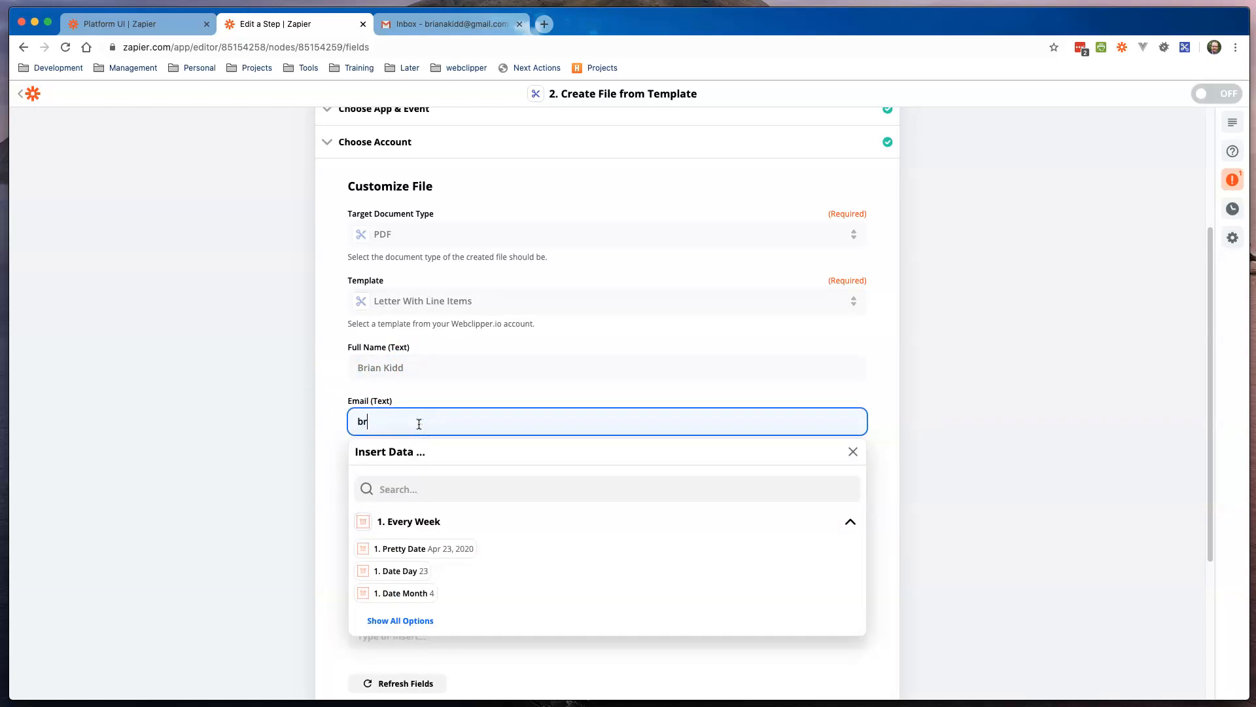
key(Tab)
click(358, 431)
click(420, 476)
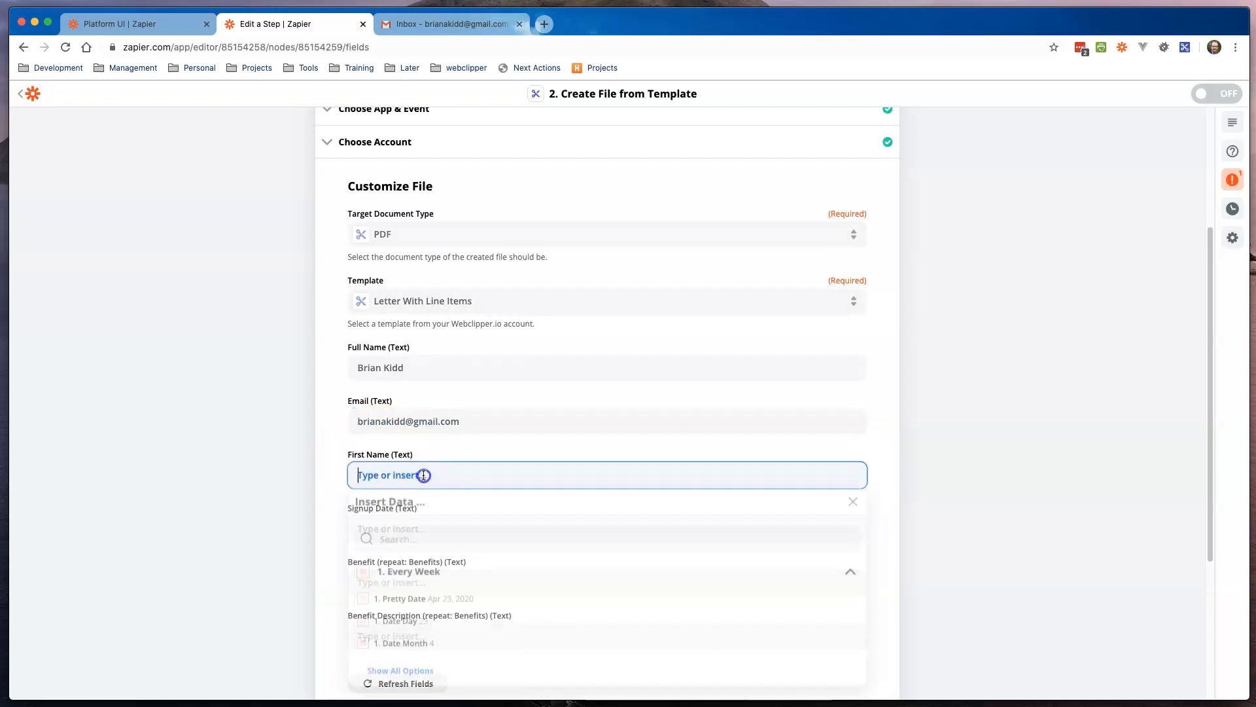
text(Brian)
key(BackSpace)
key(BackSpace)
key(BackSpace)
text(ian)
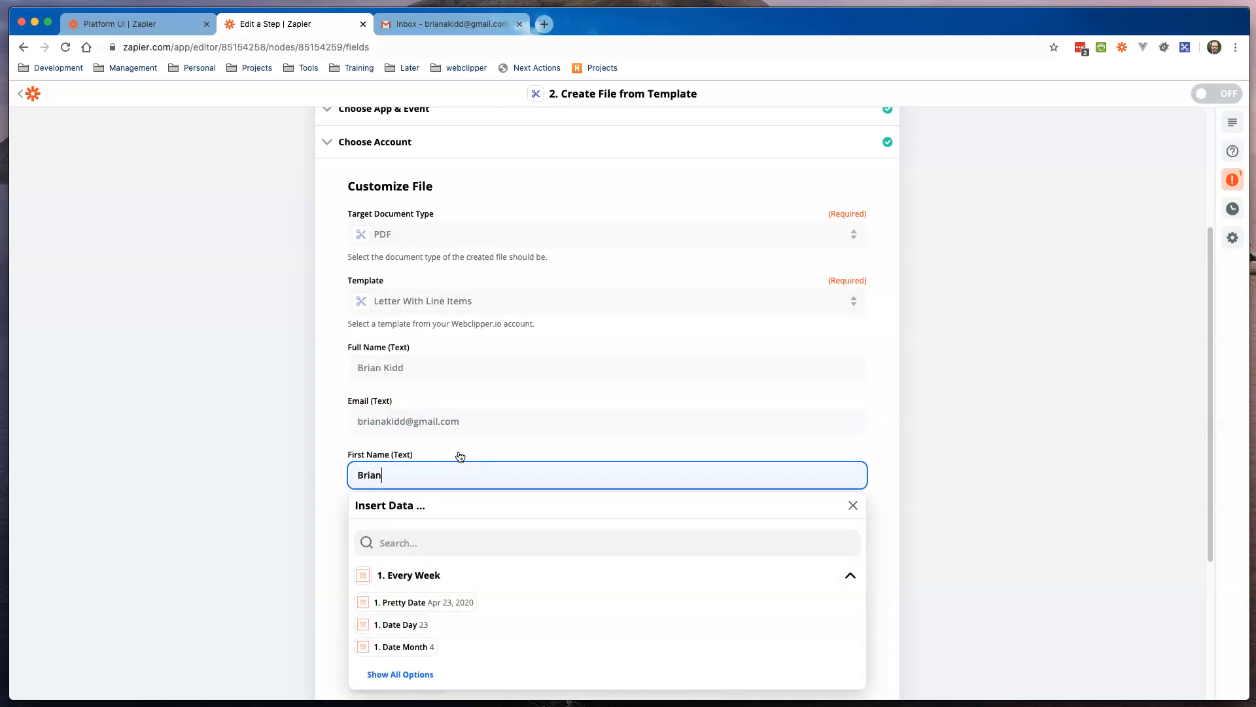
click(328, 482)
click(406, 530)
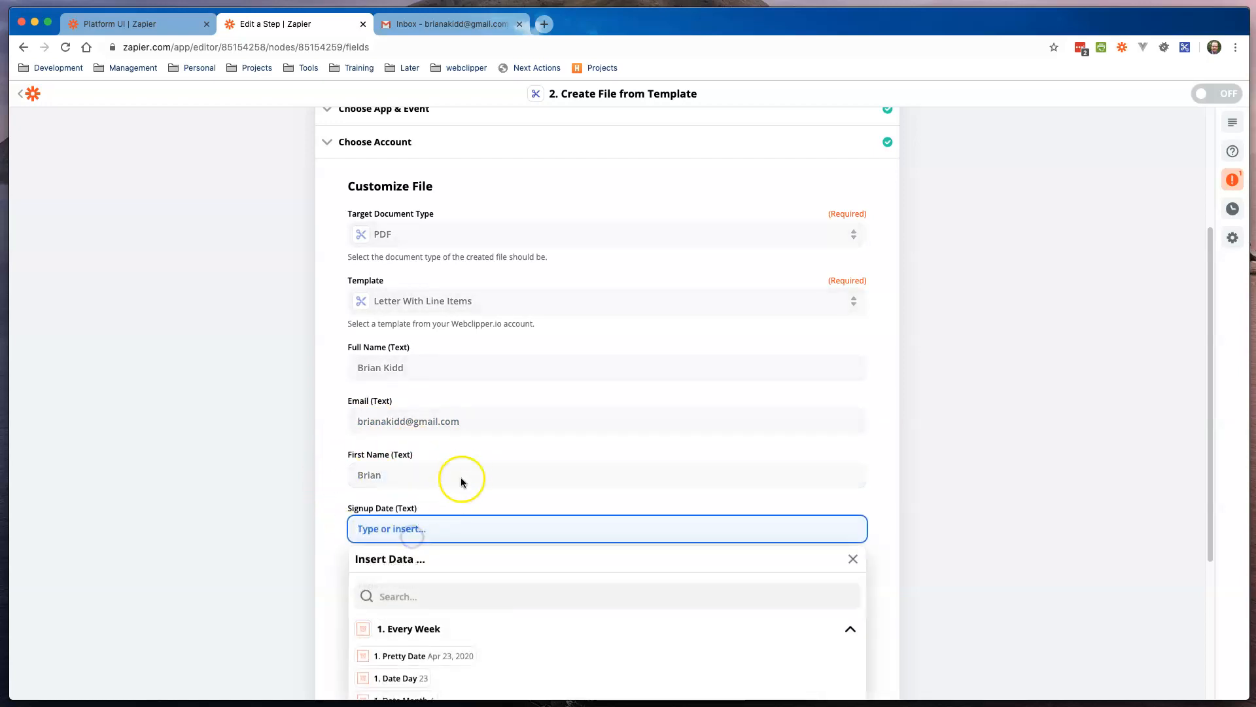
text(4/23/20)
click(353, 494)
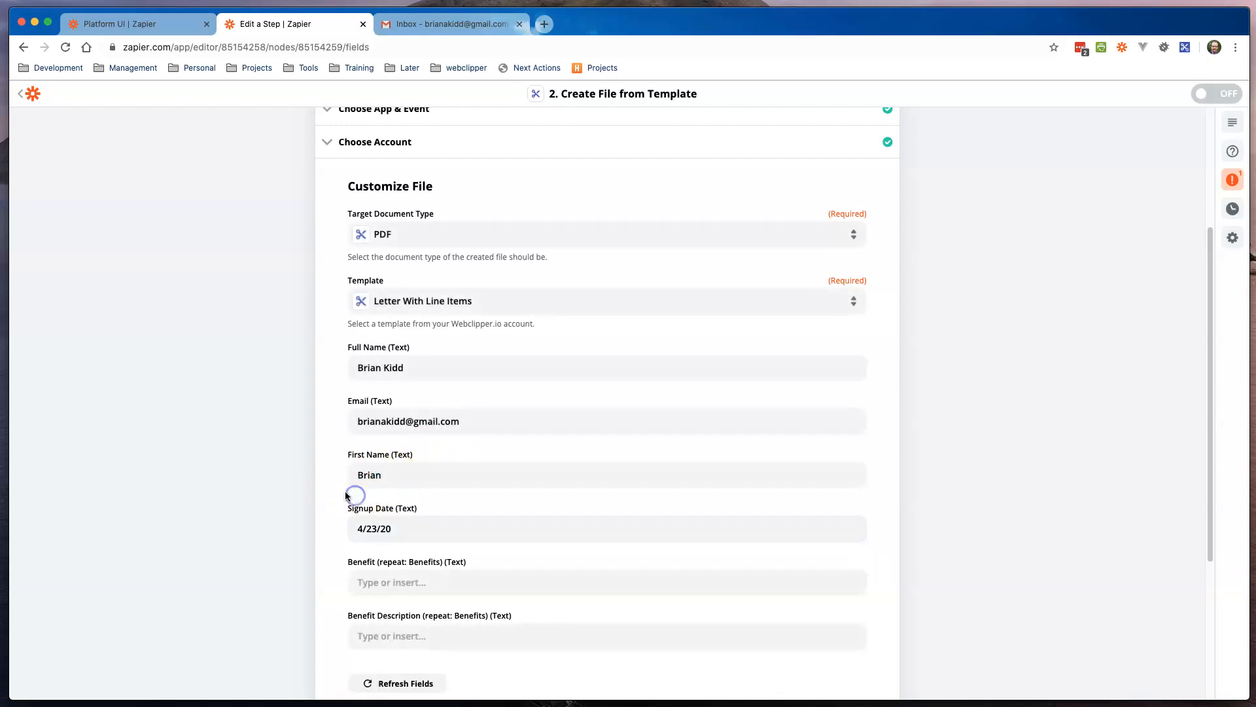
Step: Add the benefits with descriptions 'It's really fast!, Count on it, Available to anyone' and continue
scroll(348, 484, down, 3)
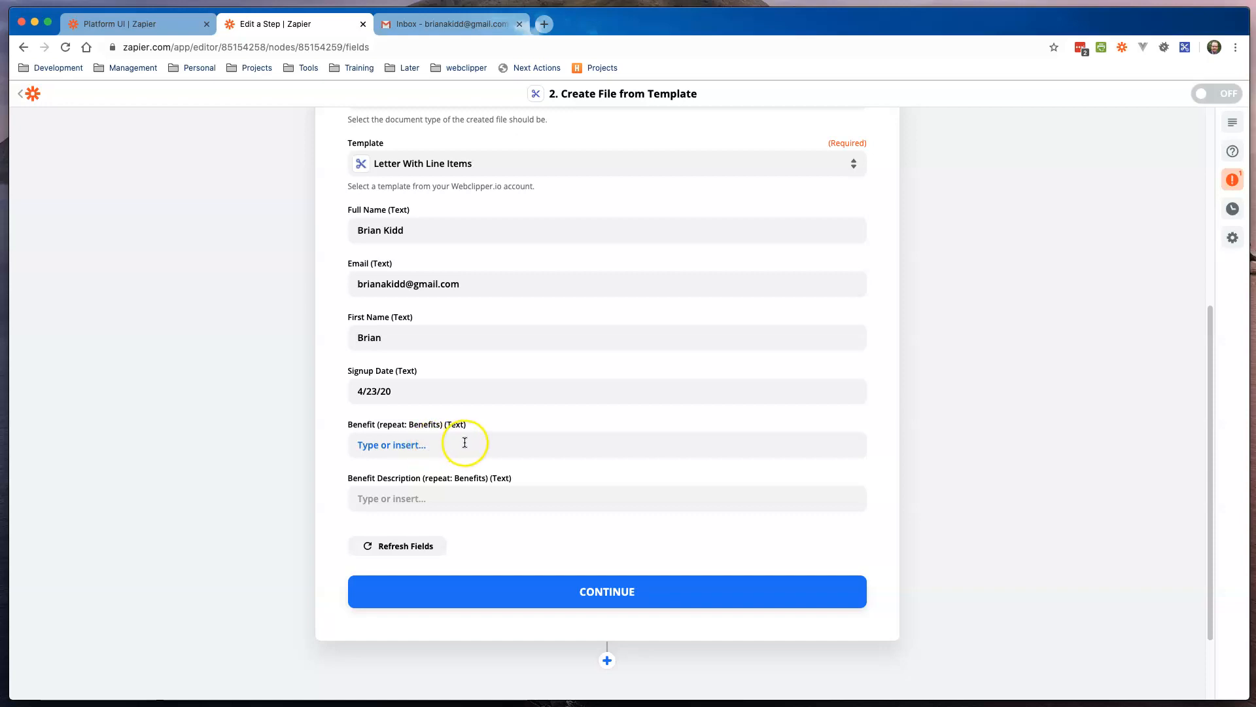
click(466, 443)
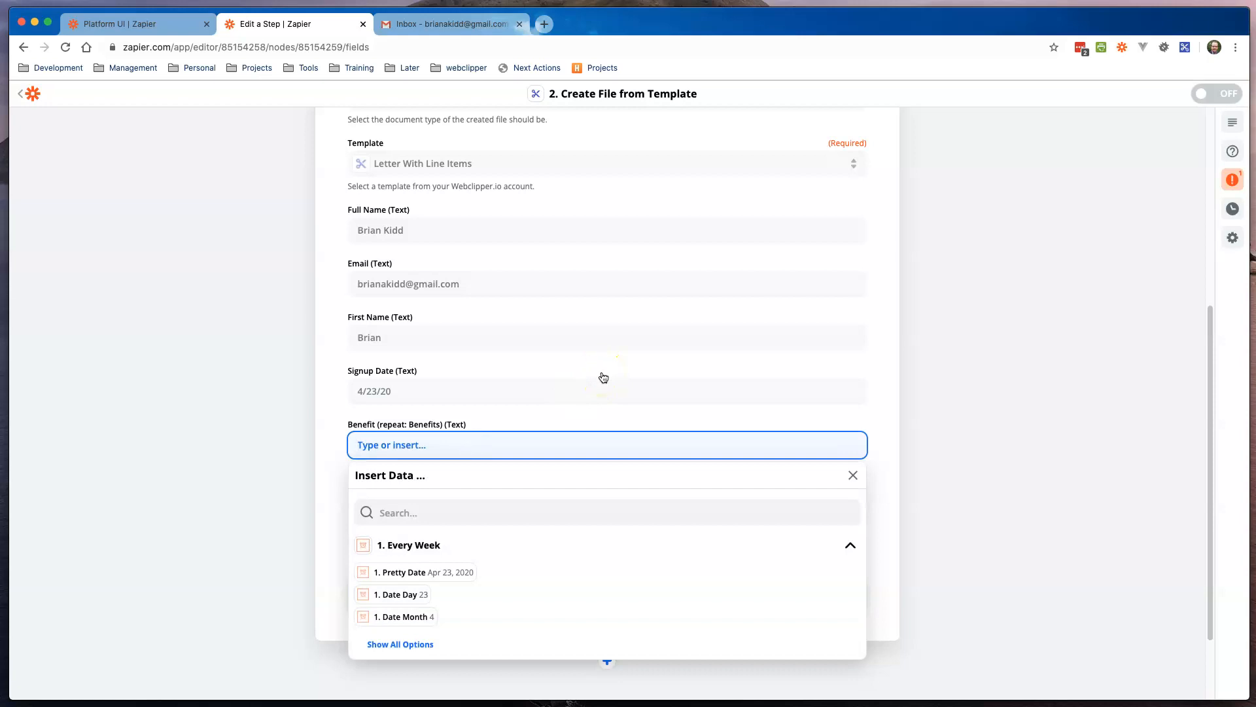
text(fas)
click(305, 426)
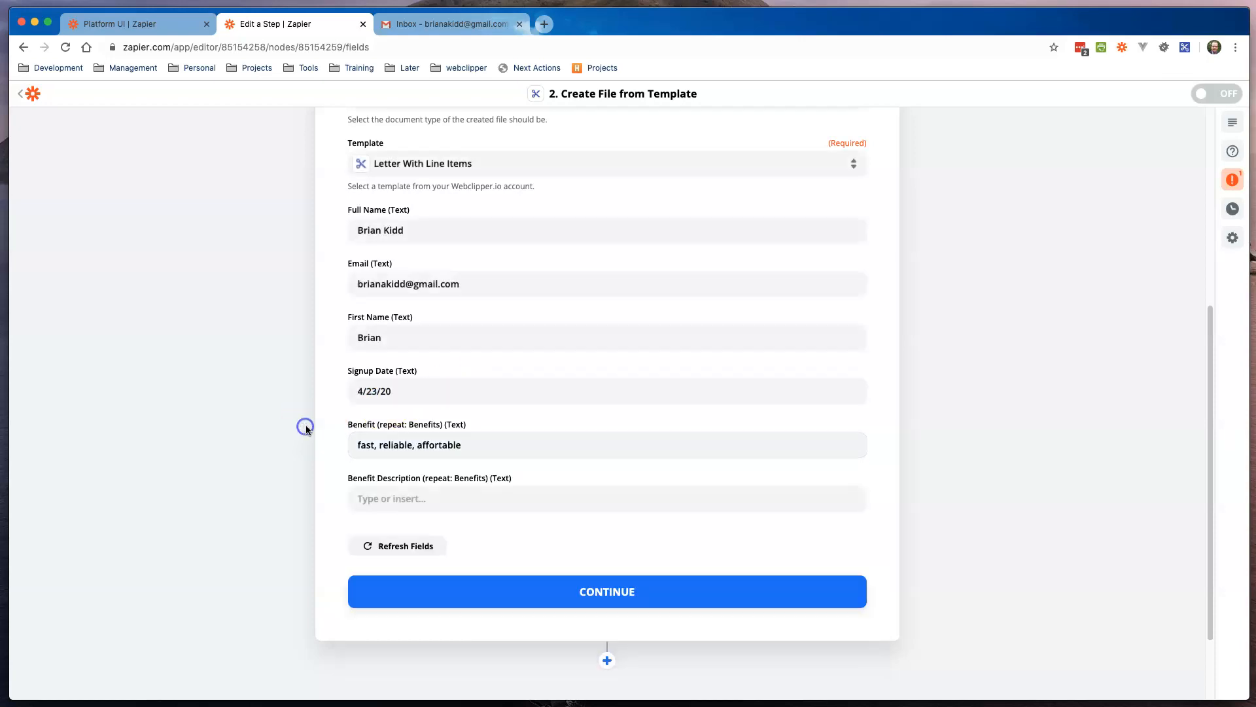
click(420, 512)
text(It's really fast!, Count o)
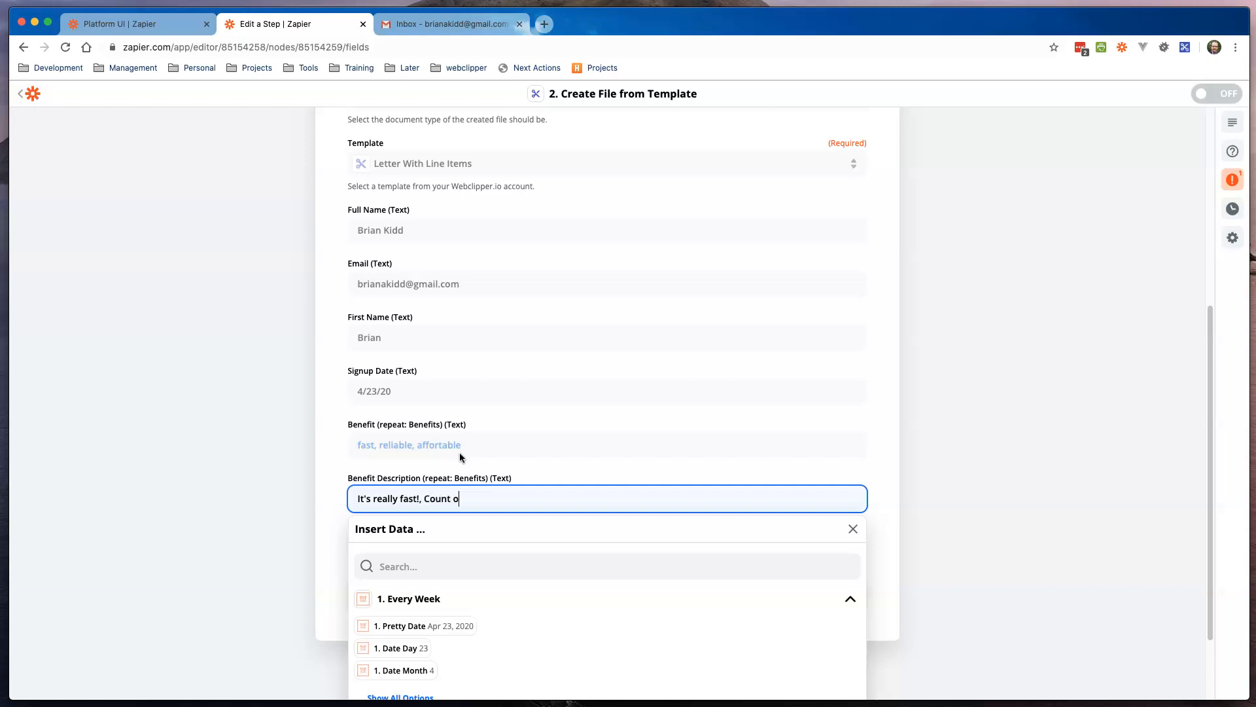
text(n it, Available to anyone)
click(322, 450)
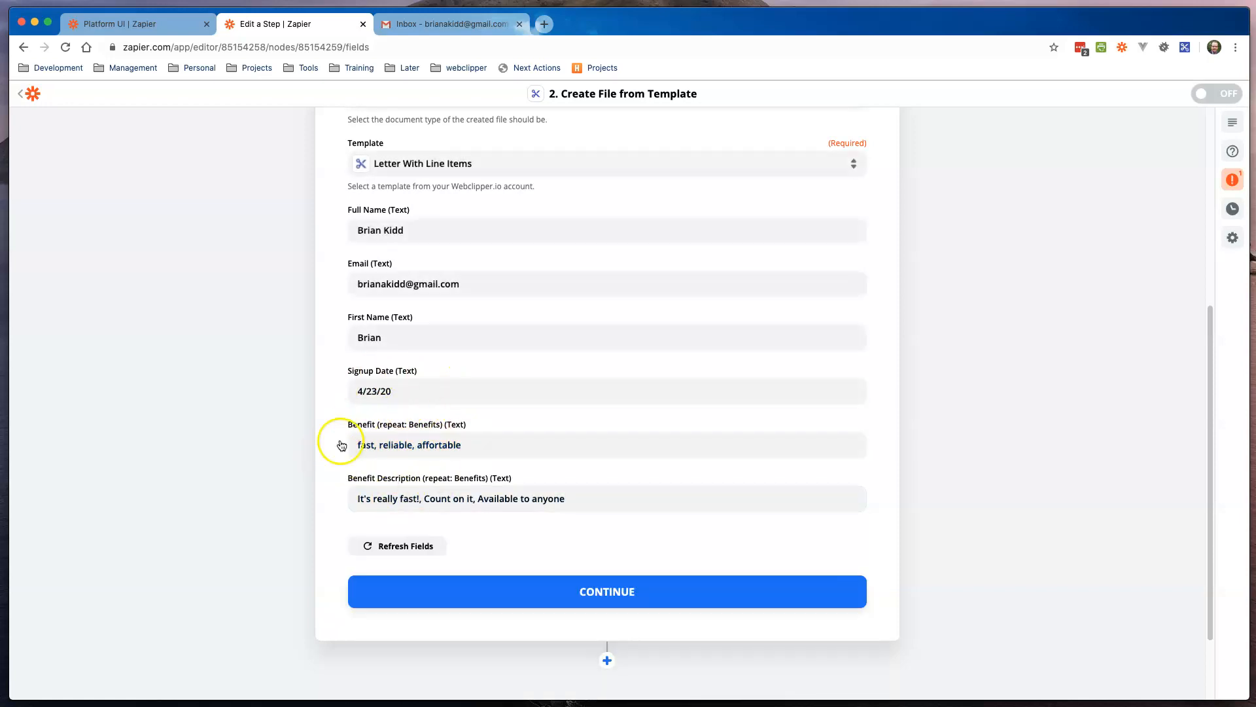
click(592, 596)
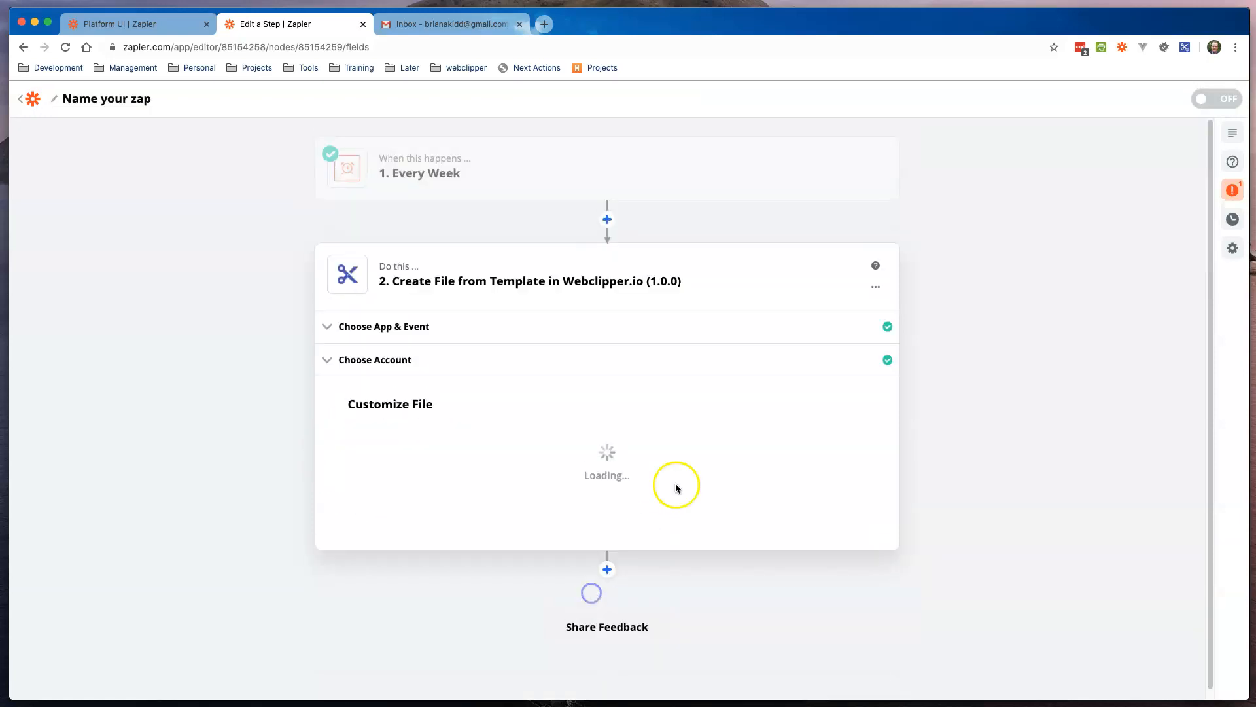
Step: Run the Webclipper.io step's test and add a third step below it
scroll(669, 429, down, 3)
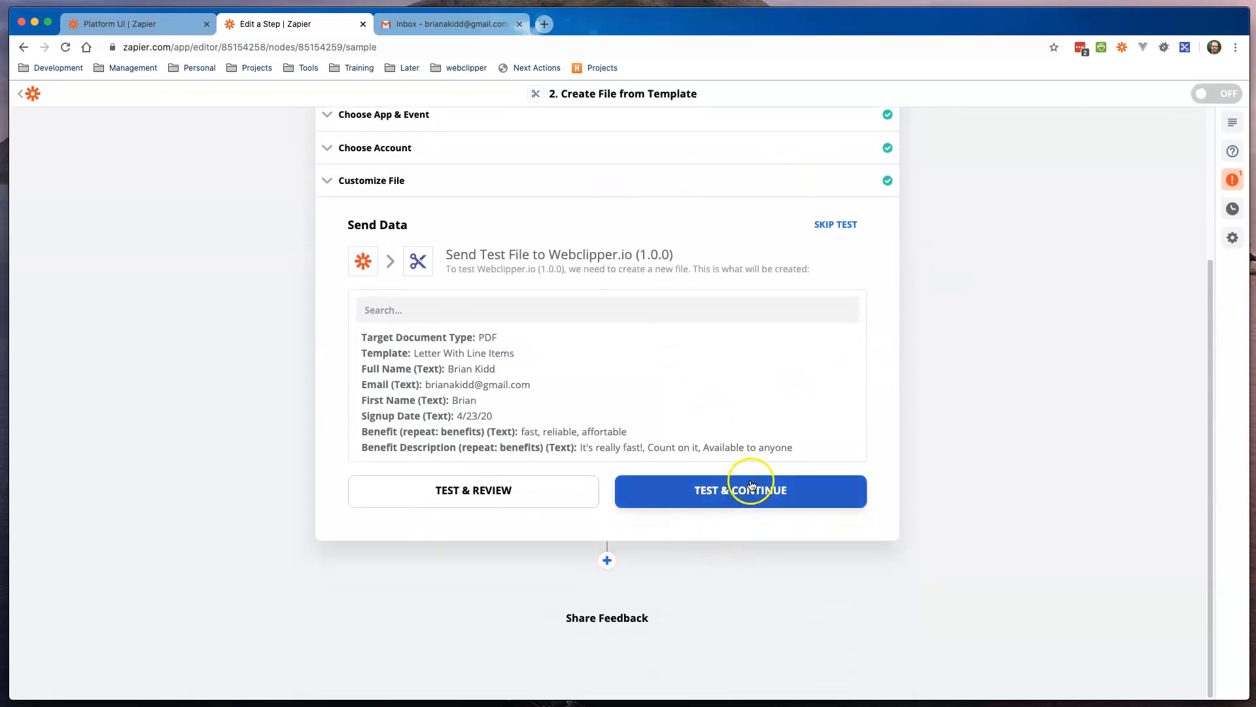
click(748, 493)
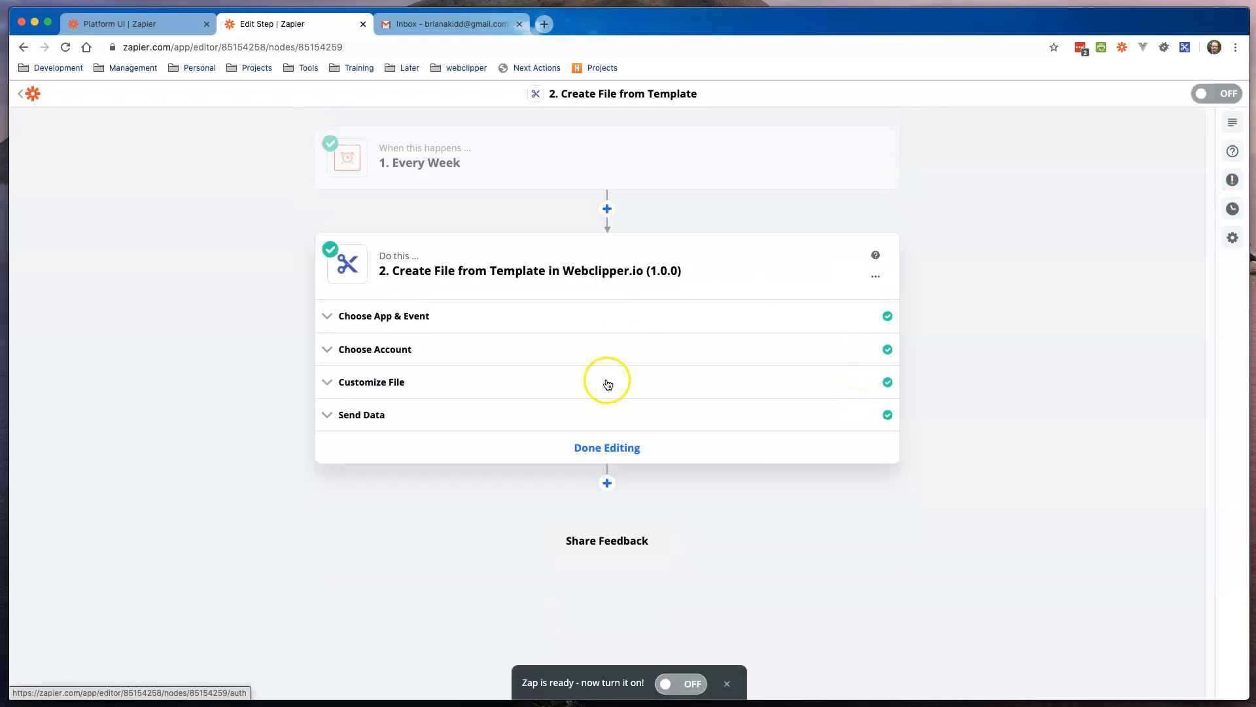
click(607, 483)
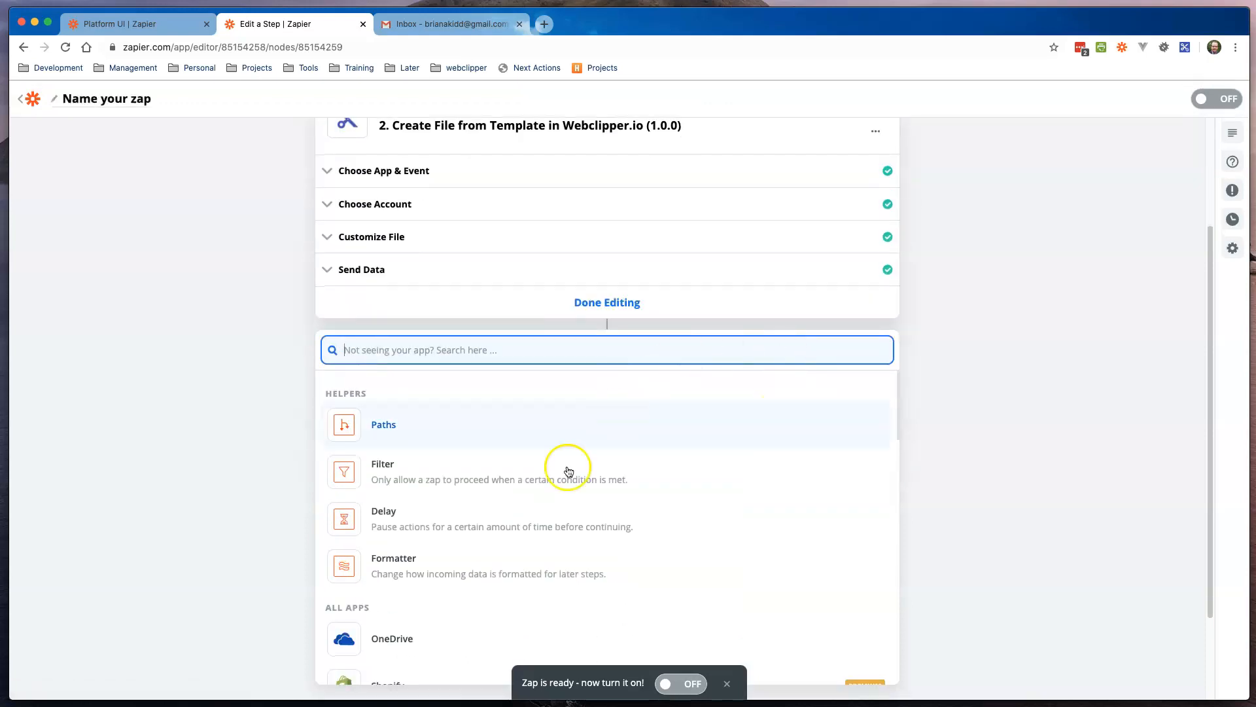
Step: Choose Gmail as the third step's app with the Send Email action
scroll(549, 485, down, 3)
scroll(551, 489, down, 3)
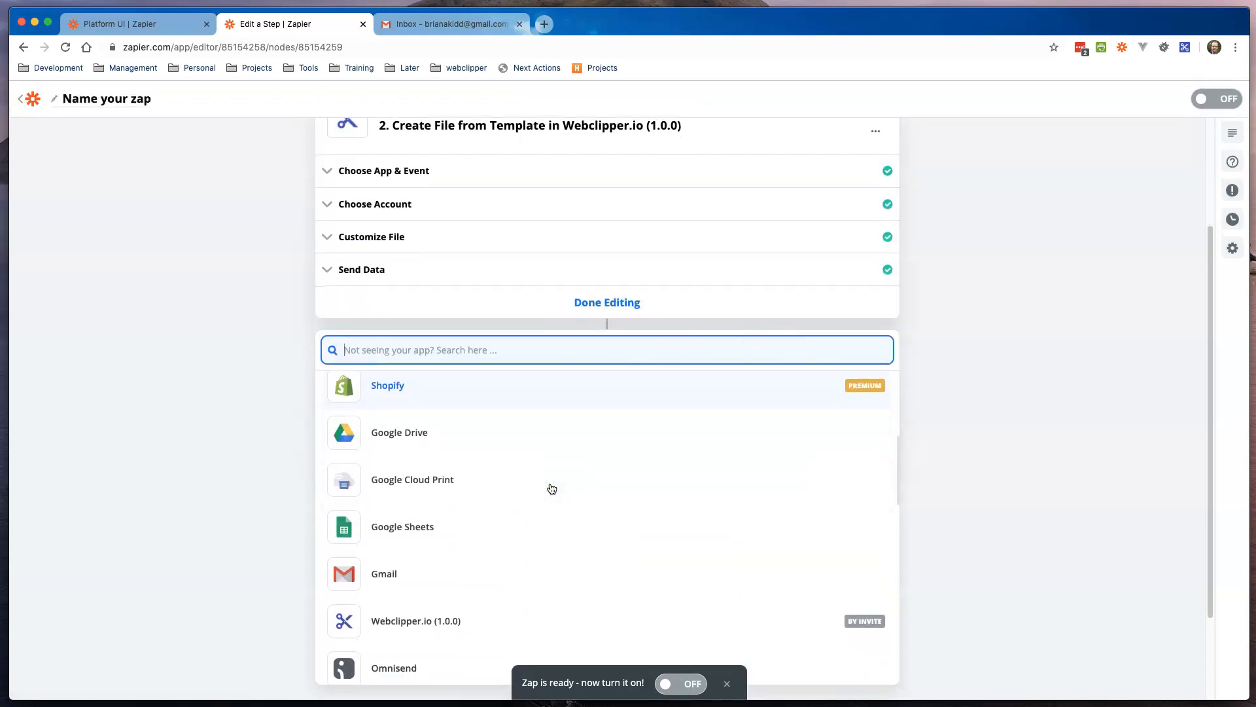
click(384, 567)
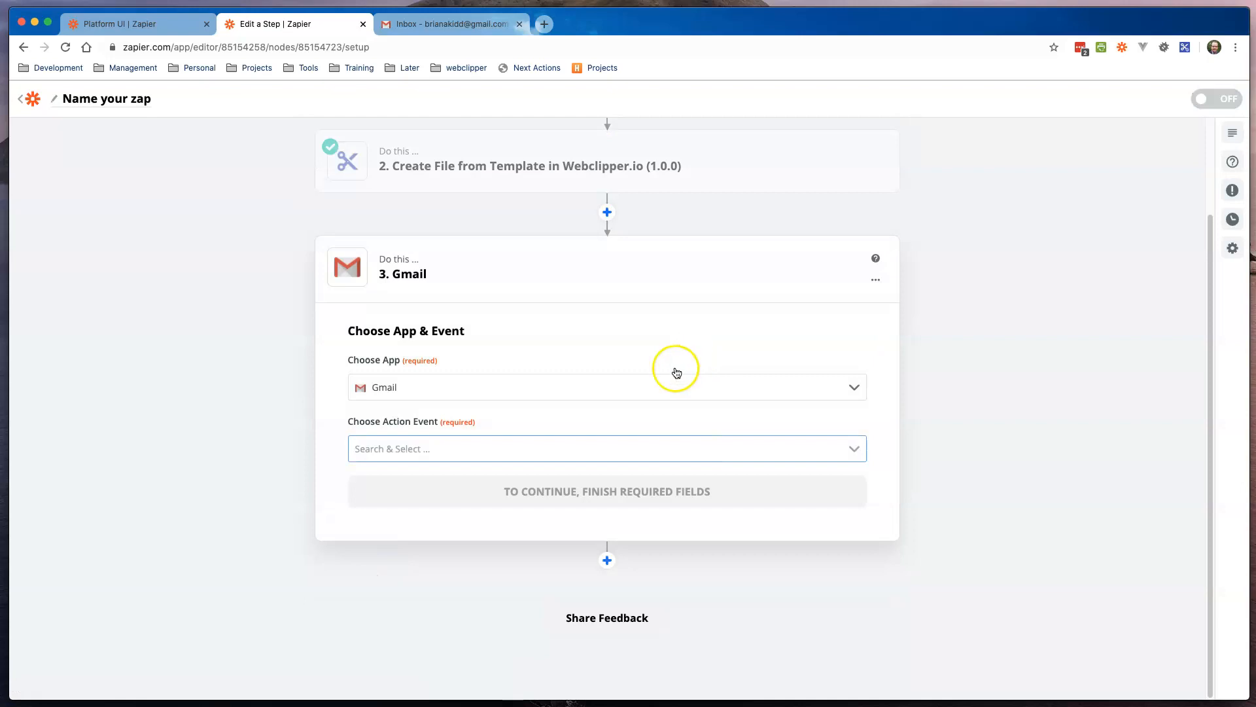
click(527, 447)
click(449, 510)
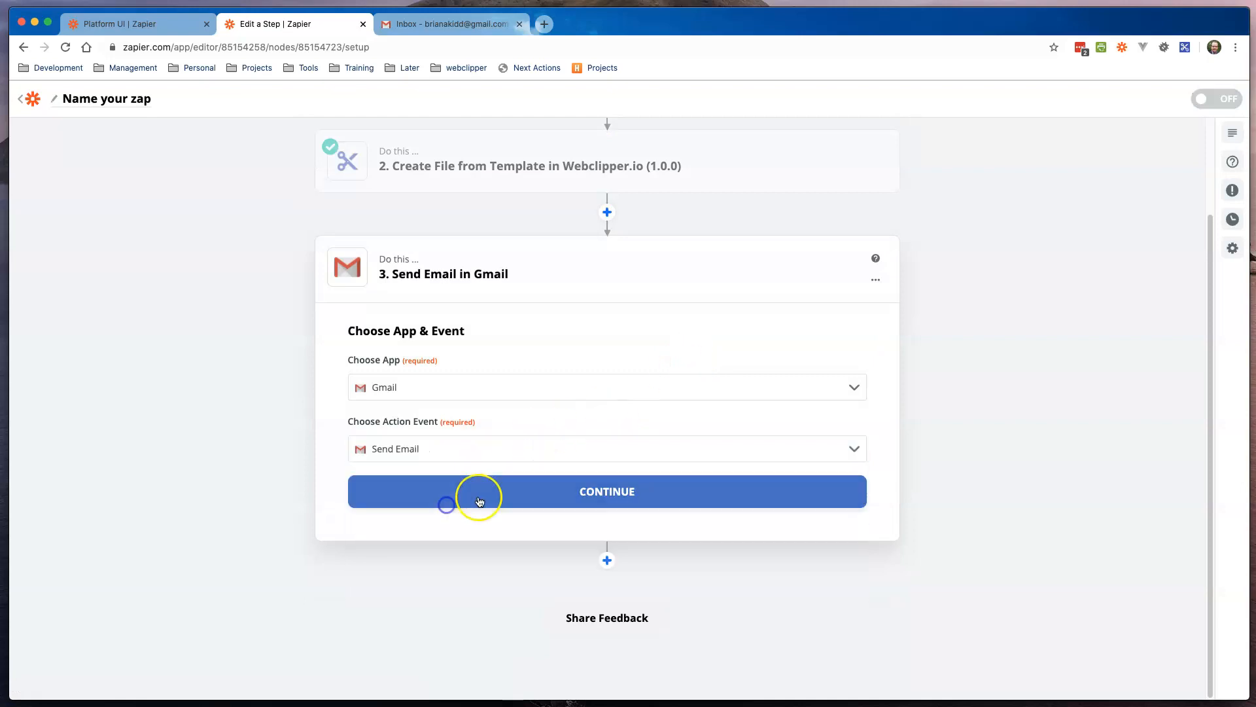
click(607, 487)
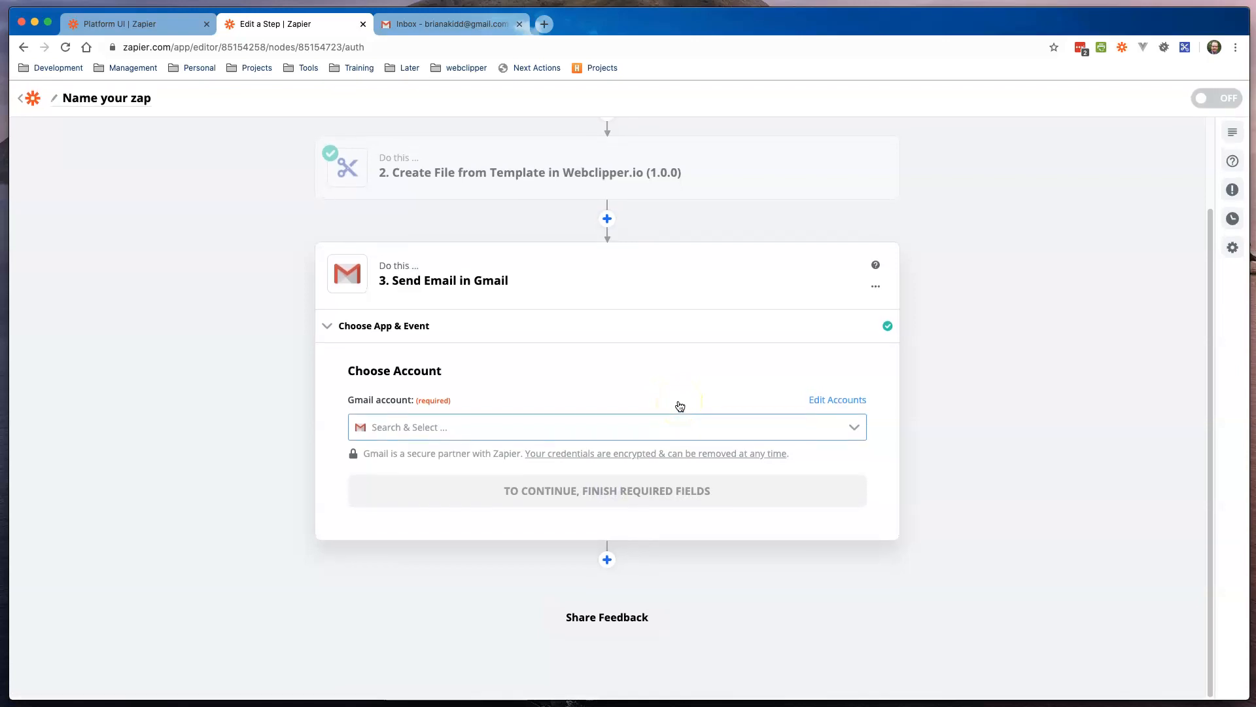
Step: Connect the existing Gmail account and proceed to the email fields
click(612, 426)
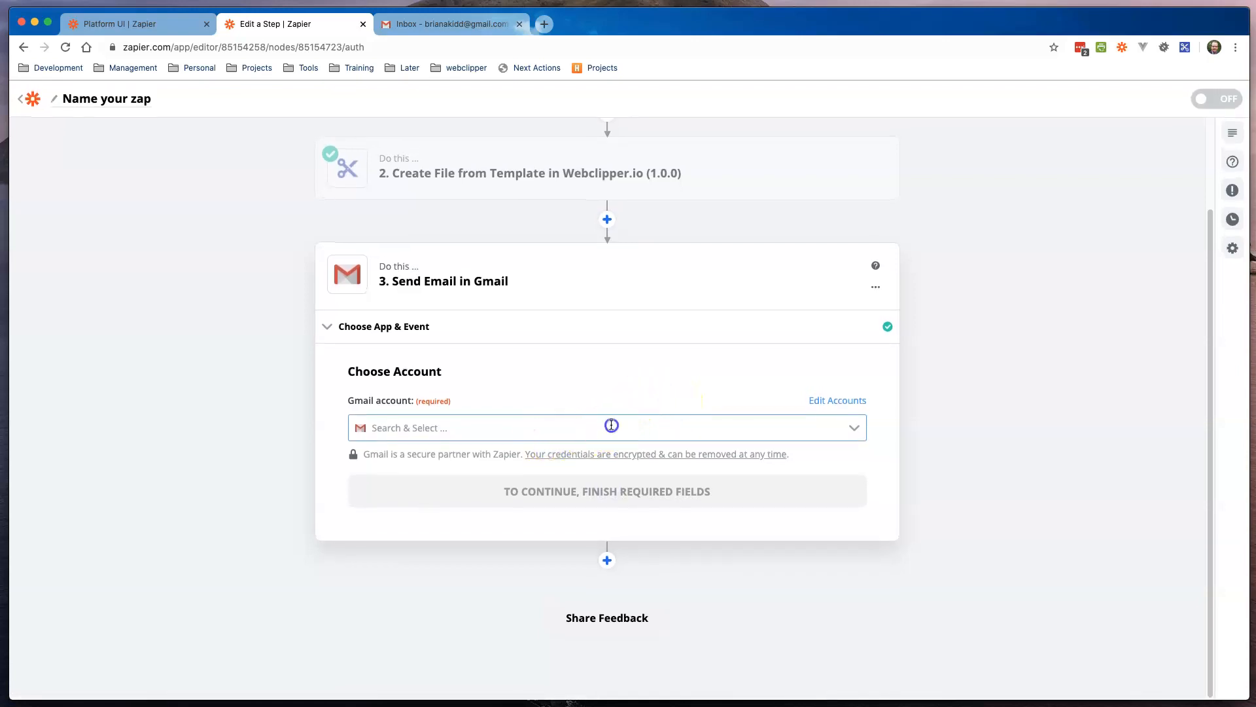
click(497, 450)
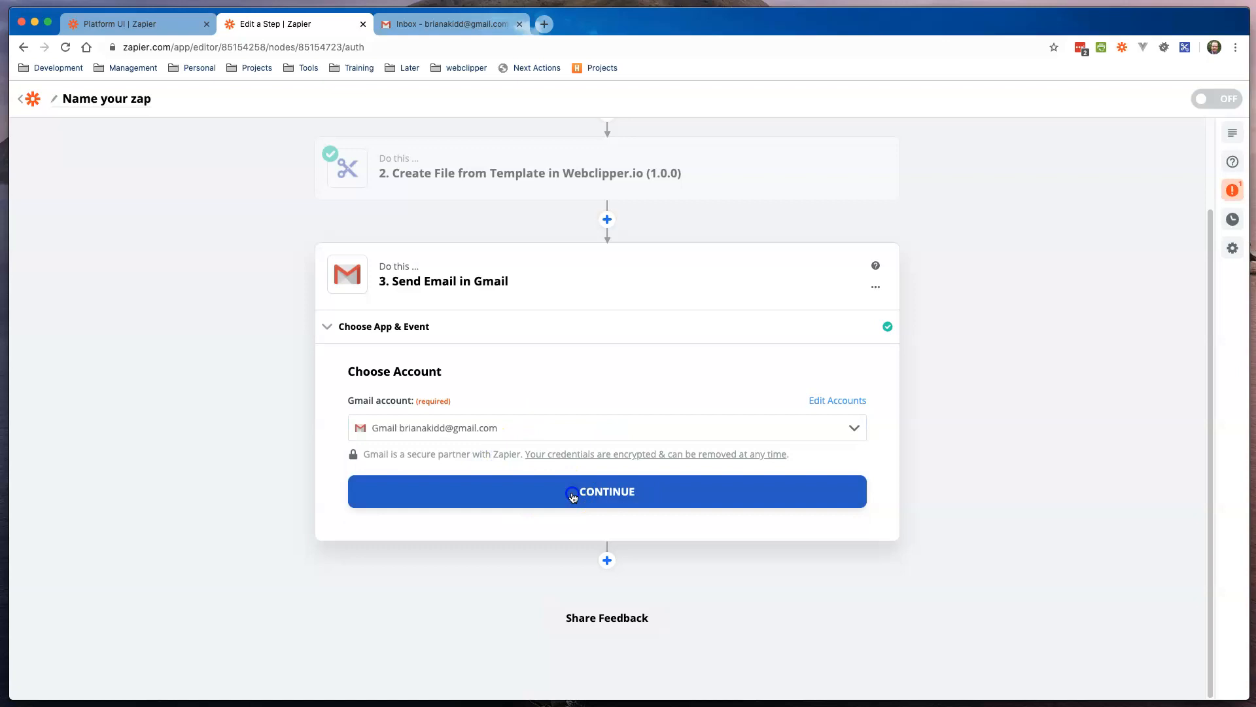
click(573, 492)
scroll(678, 445, down, 2)
click(490, 299)
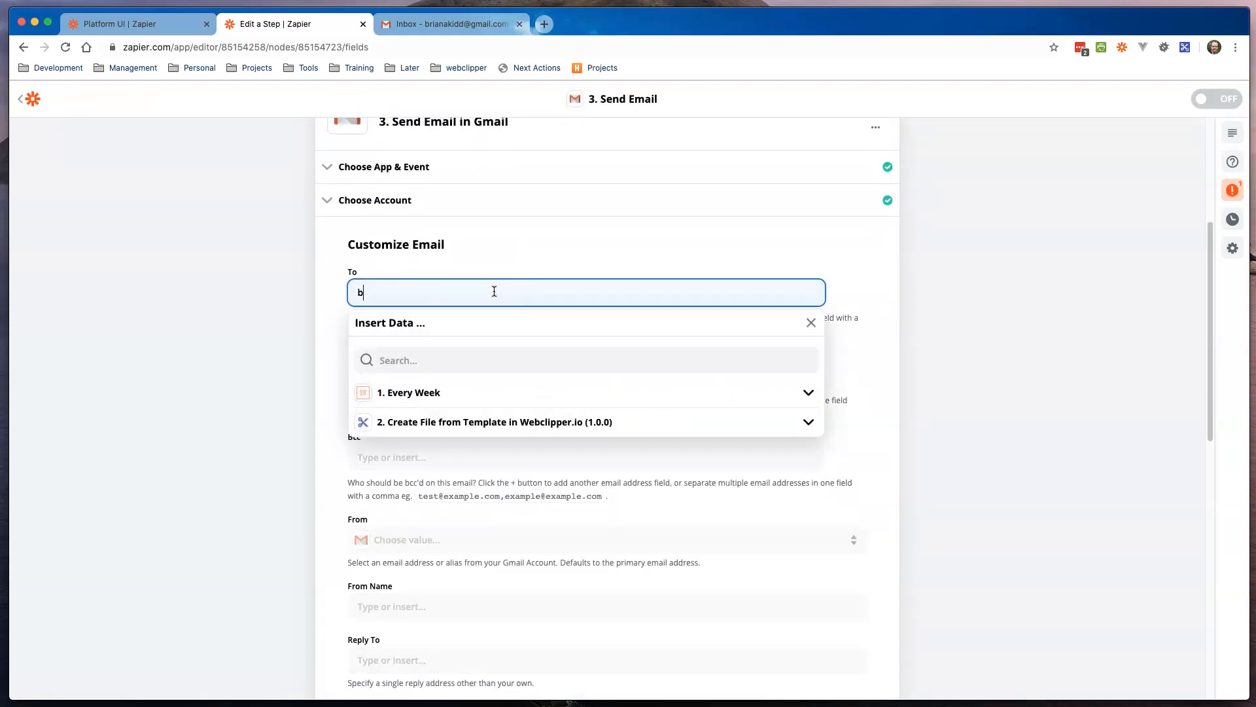
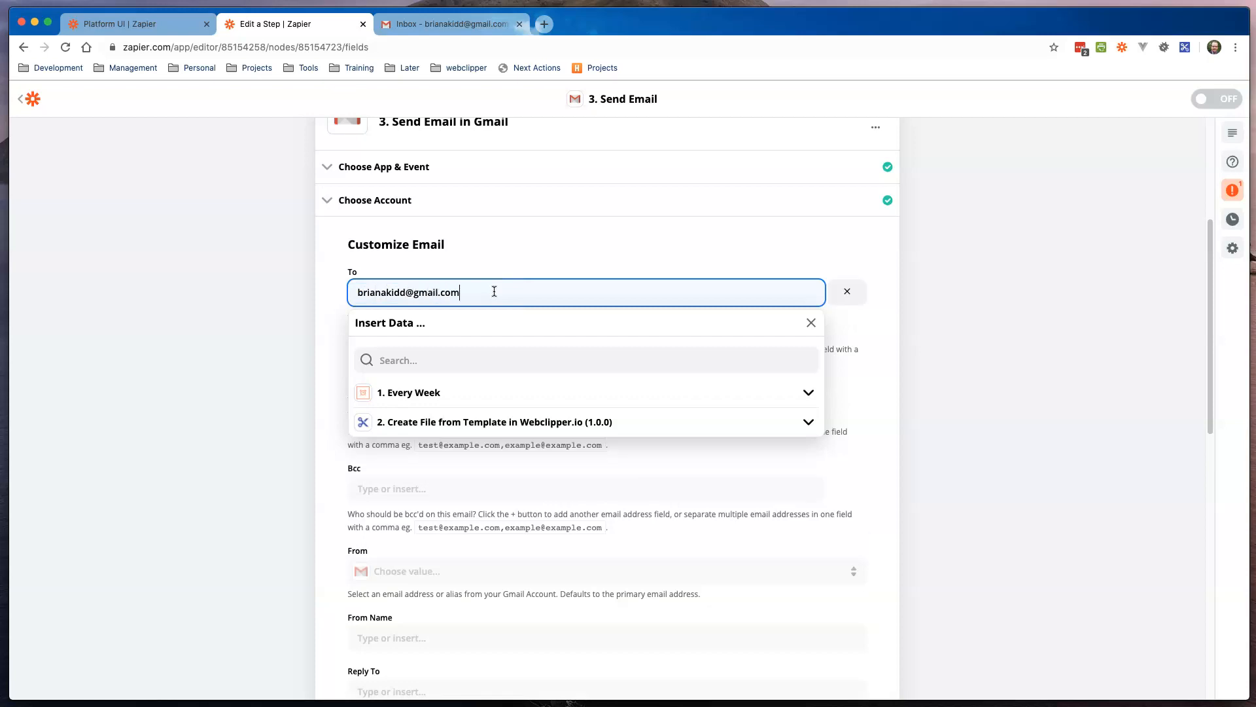
Step: Enter the recipient's e-mail in To and choose the connected Gmail address as From
click(311, 332)
scroll(353, 388, down, 5)
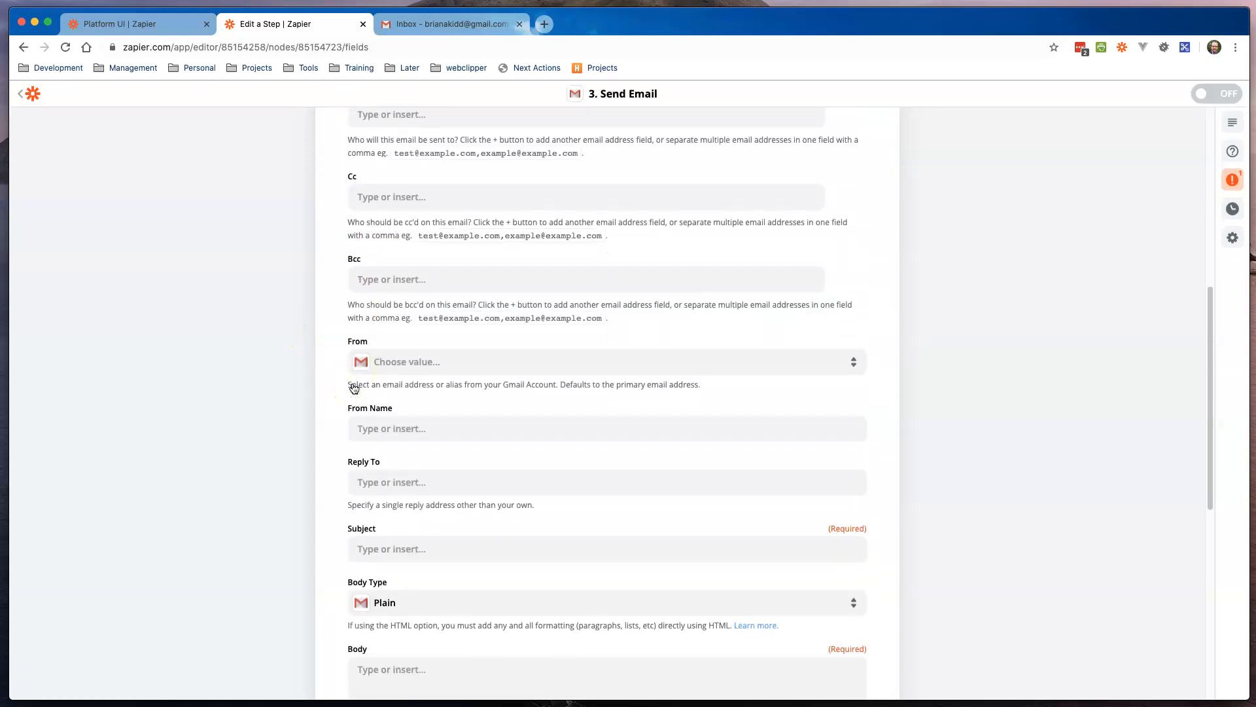
scroll(543, 415, down, 2)
click(496, 282)
click(368, 396)
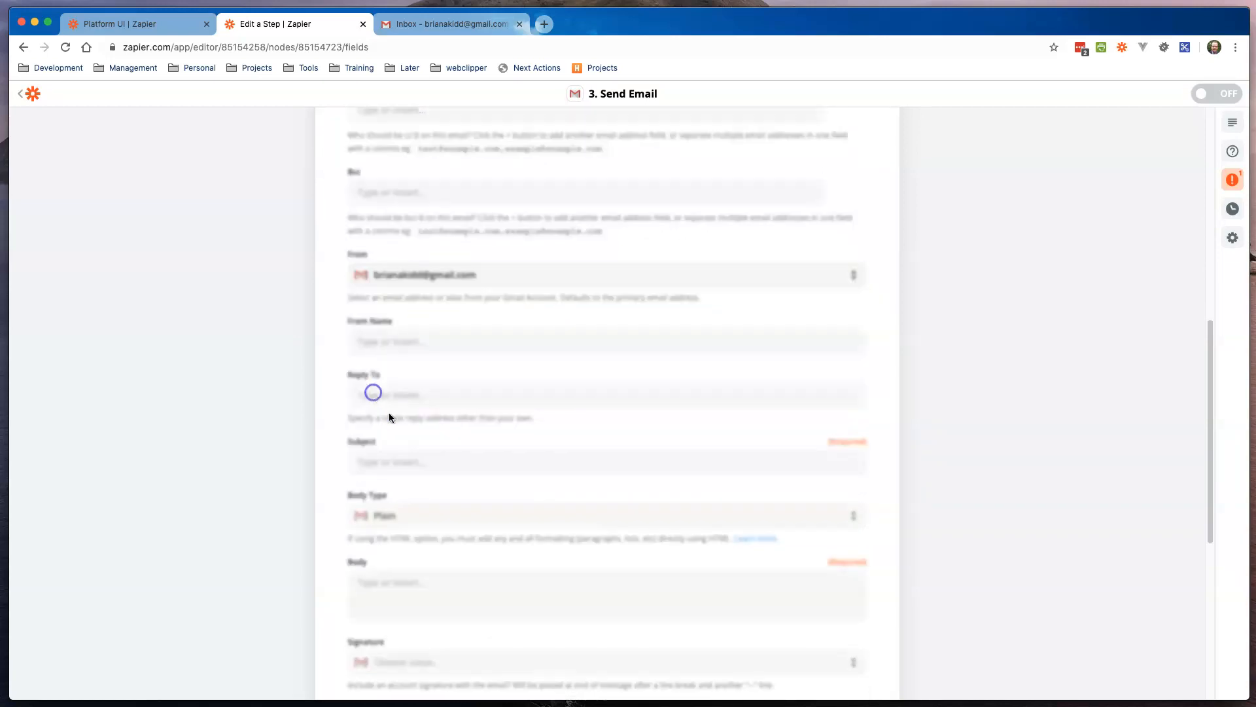
Step: Set Subject 'Please see attached PDF document' and Body 'Please find attached.'
scroll(516, 409, down, 3)
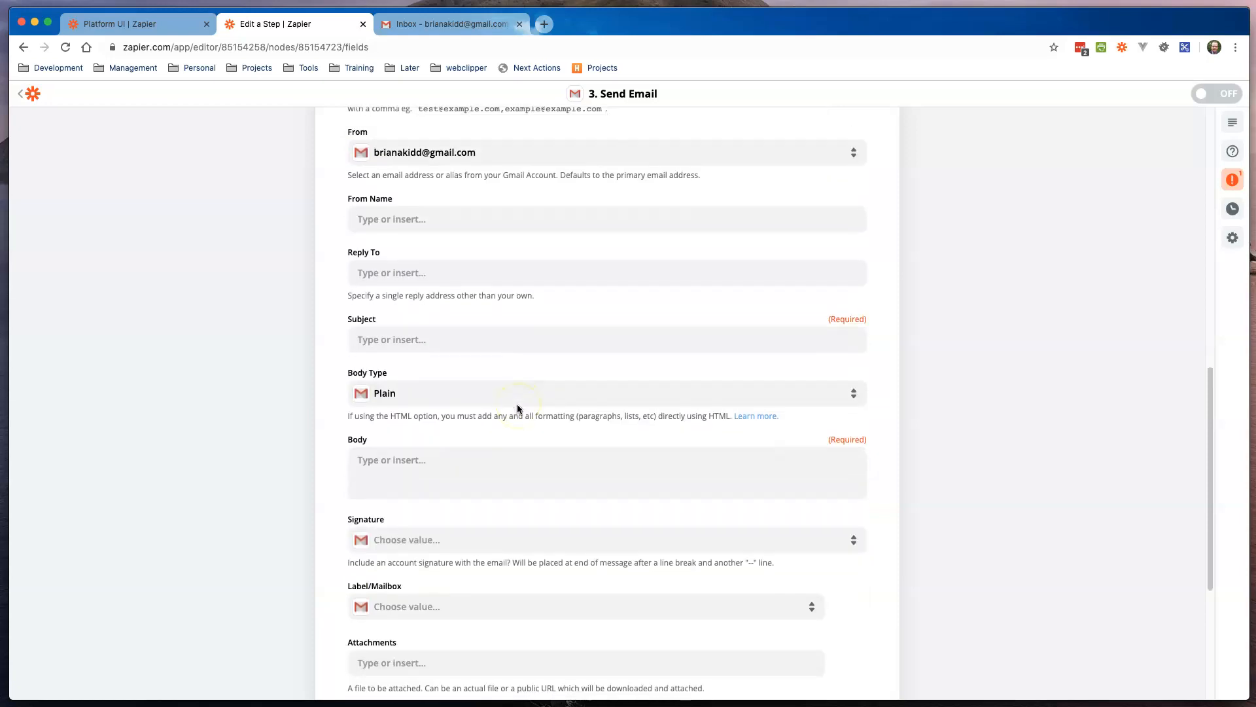
click(508, 341)
text(P)
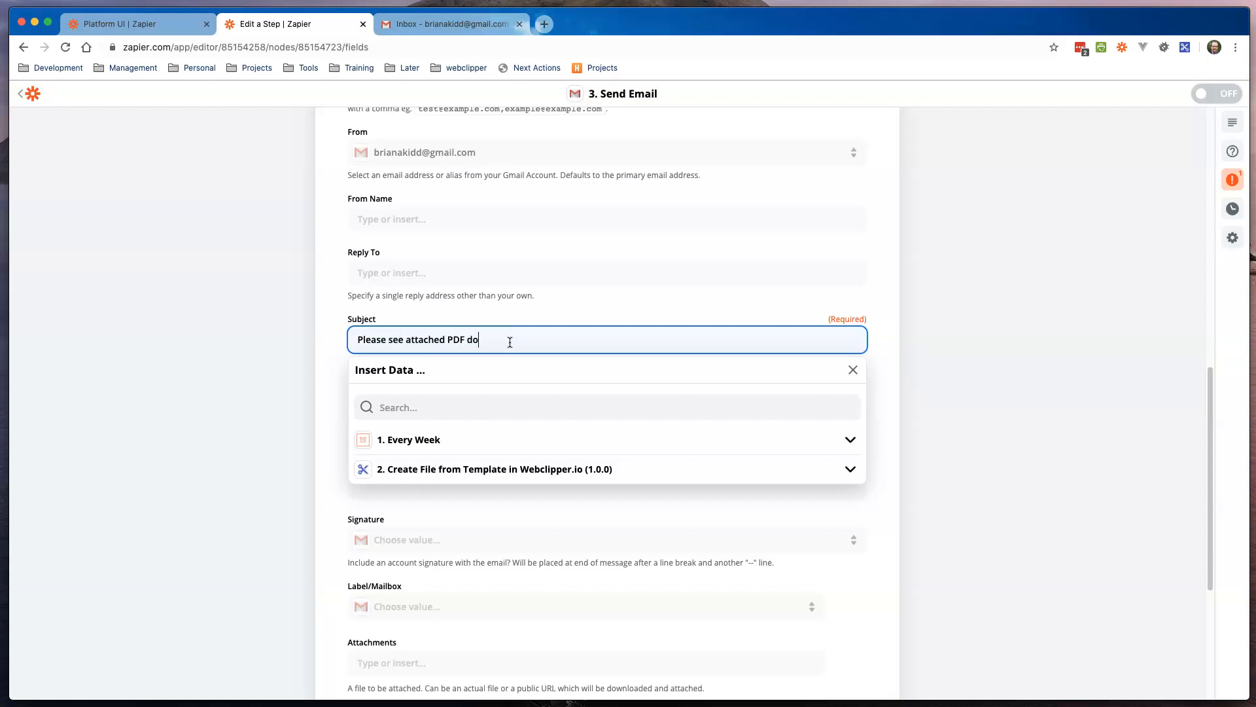
click(330, 408)
click(408, 458)
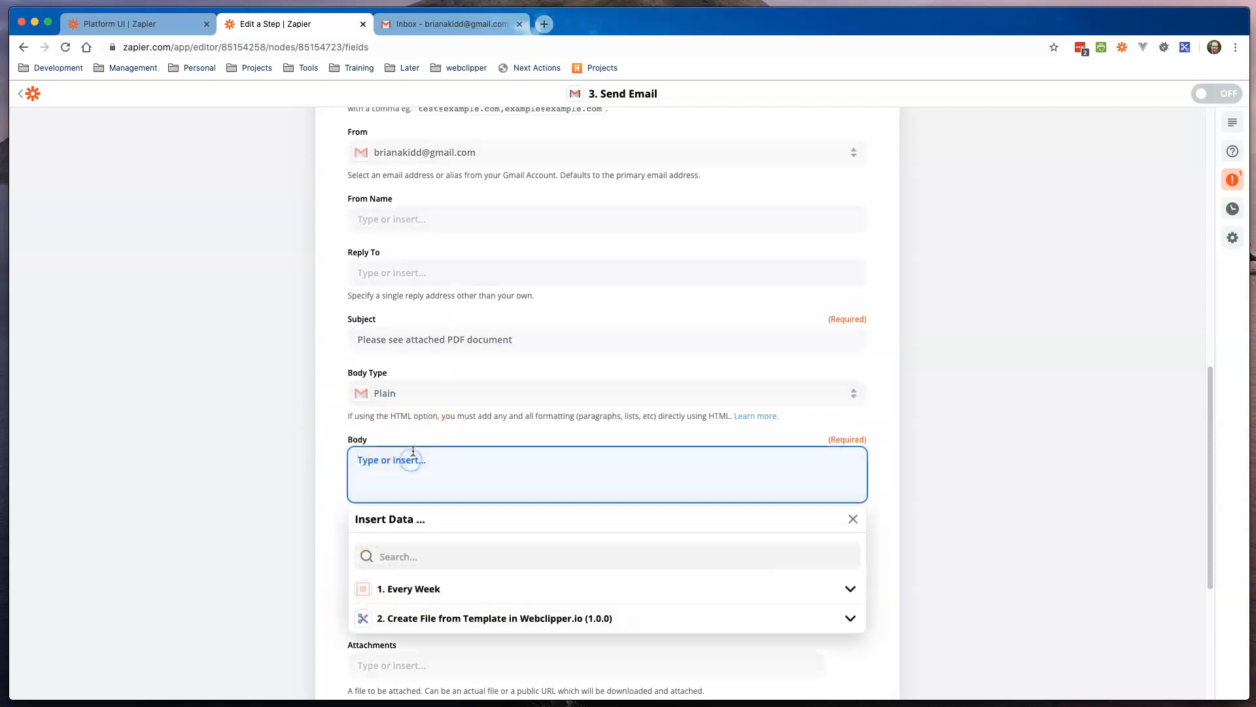
text(Please find attache)
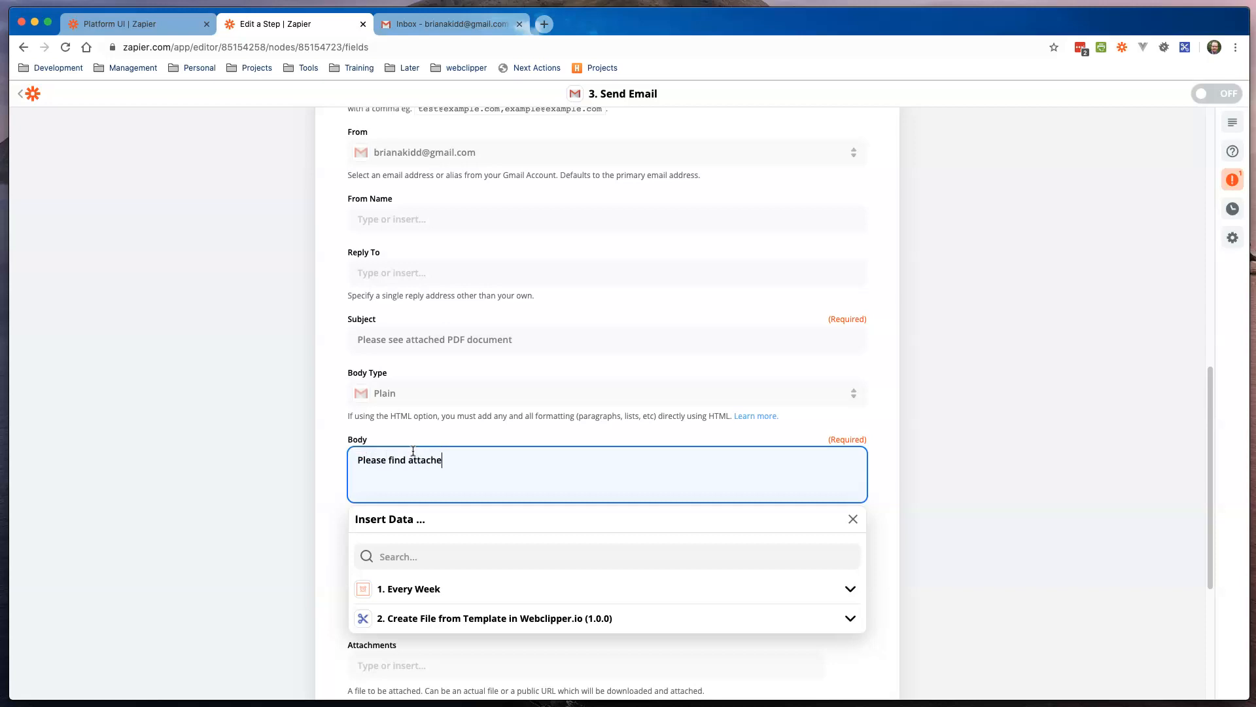
text(d.)
click(317, 438)
scroll(320, 440, down, 5)
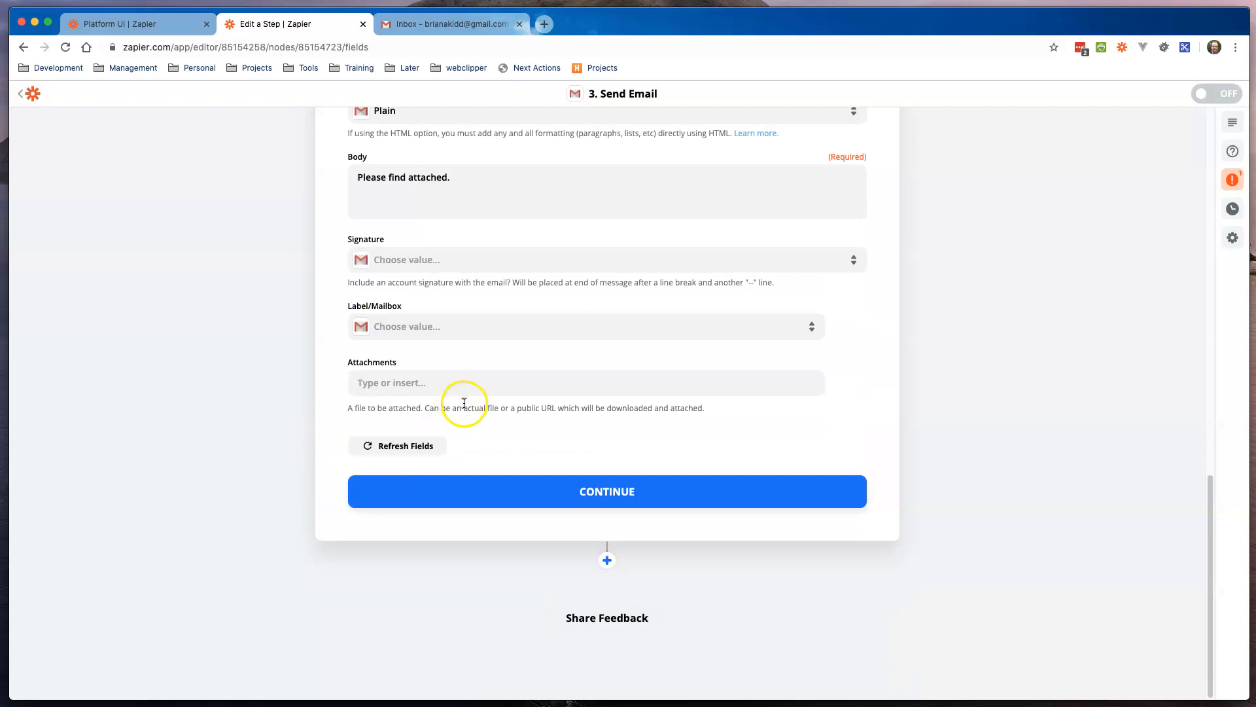
Step: Attach the Public URL from step 2, Create File from Template, to the email's Attachments
click(456, 385)
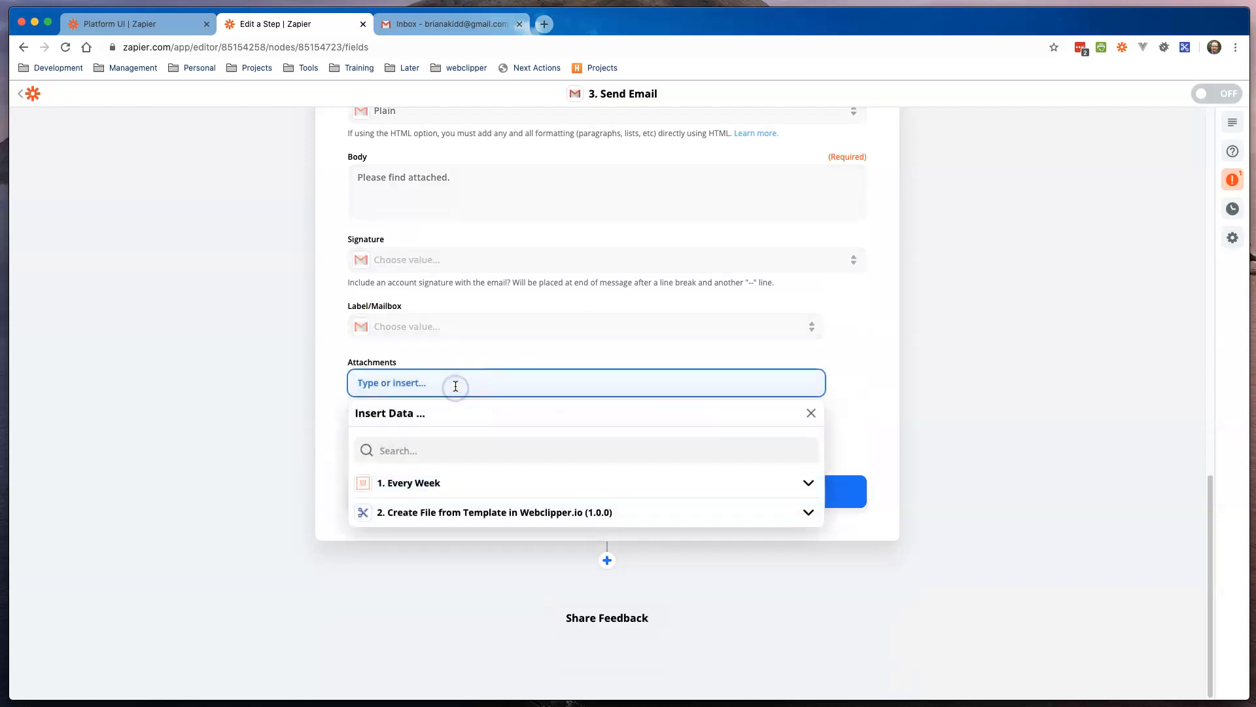
click(415, 512)
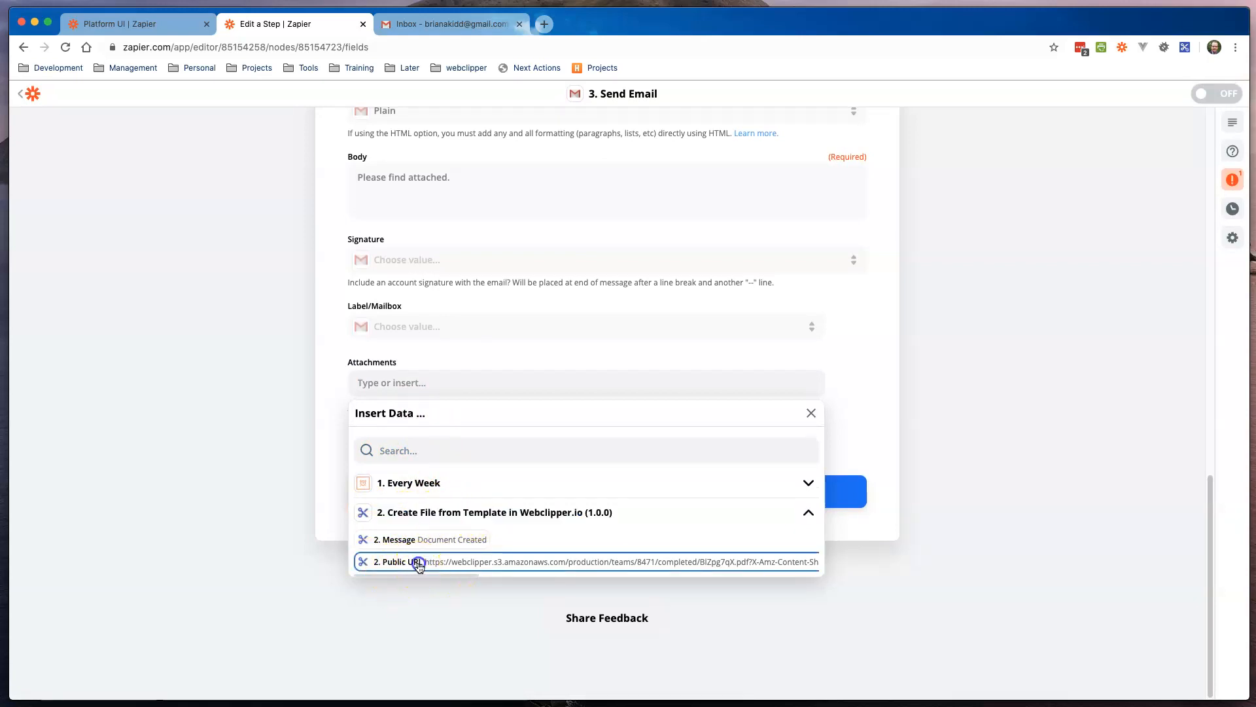
click(414, 564)
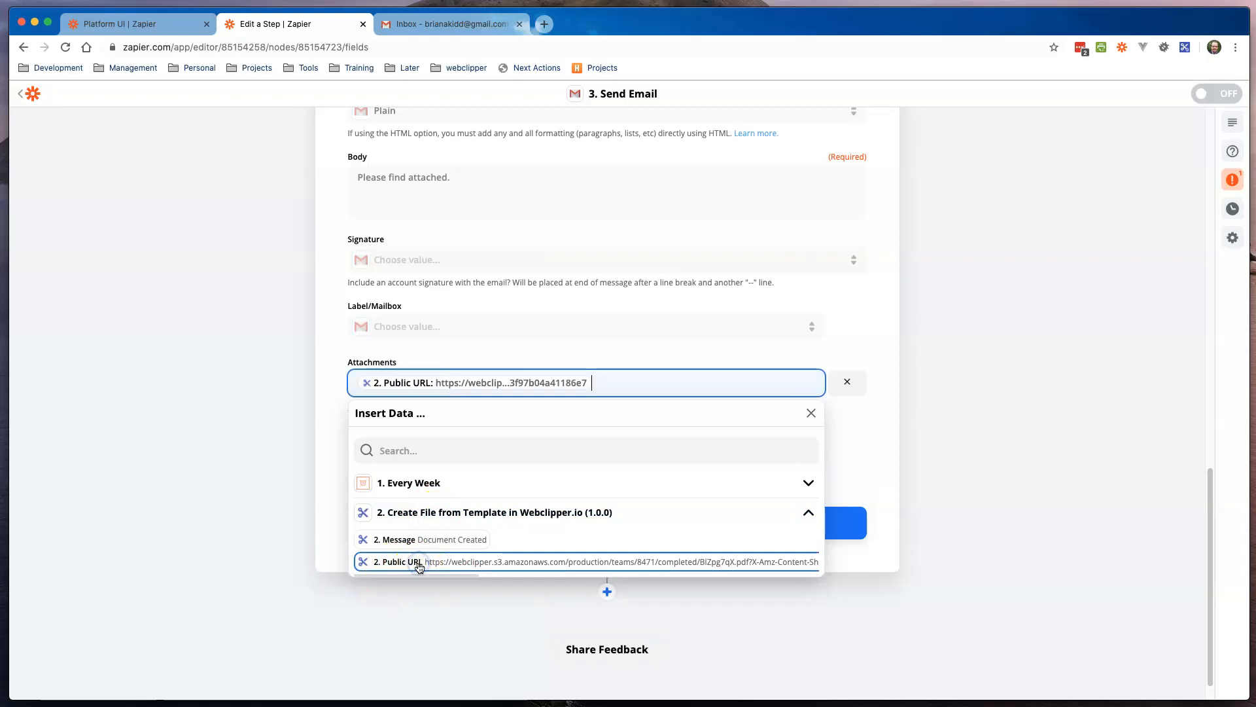
click(337, 447)
Step: Send a test email so the Gmail Send Email step passes its test
click(605, 522)
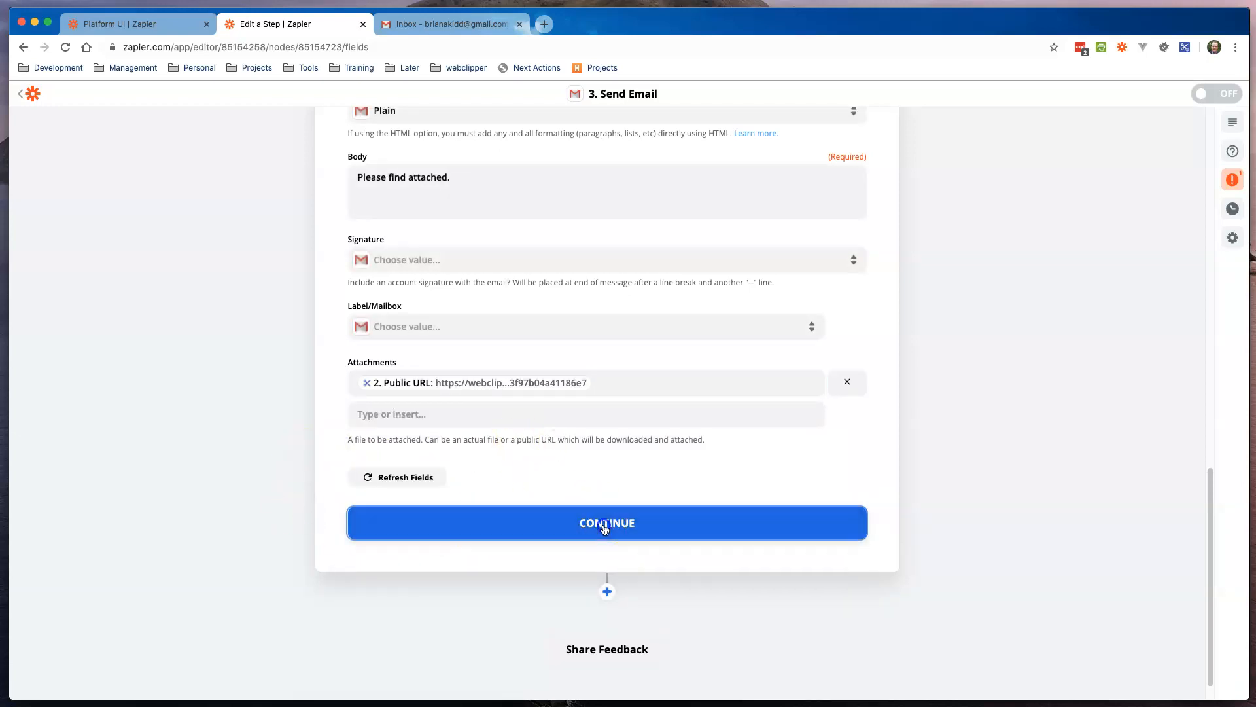
click(623, 494)
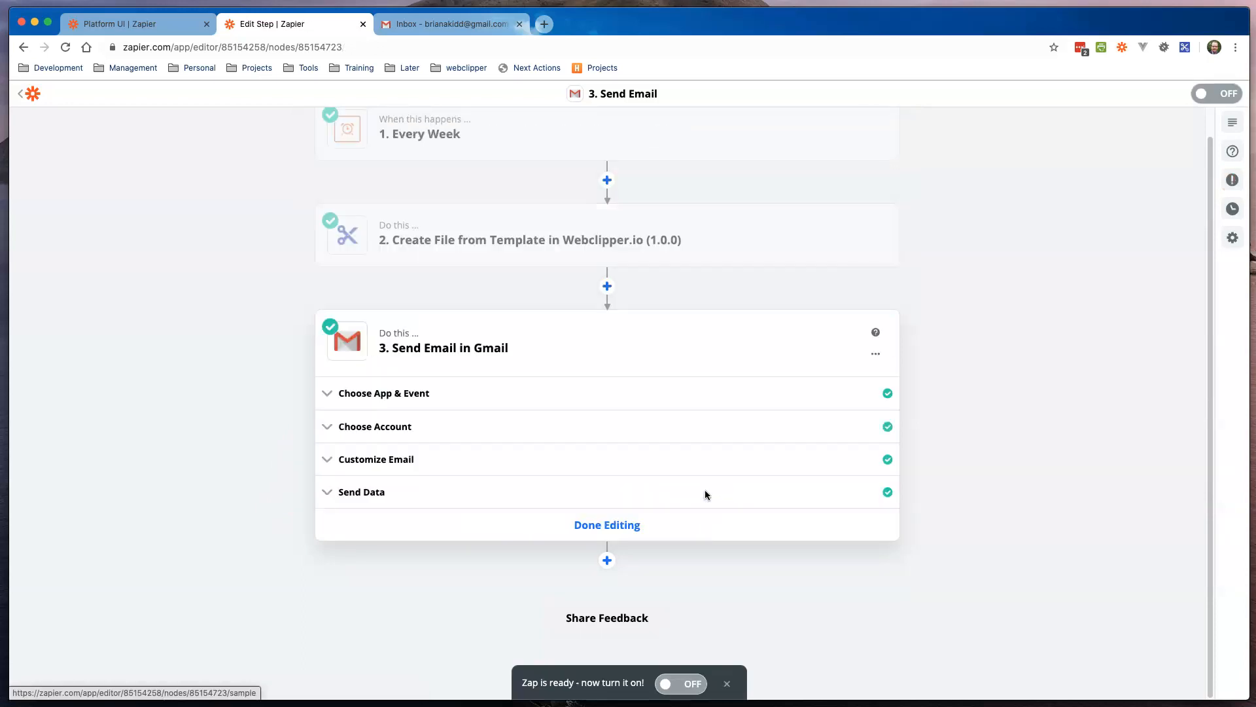
click(435, 25)
Step: Refresh the inbox, open the 'Please see attached PDF document' email, and preview the Webclipper PDF with its letter and benefits table
click(232, 138)
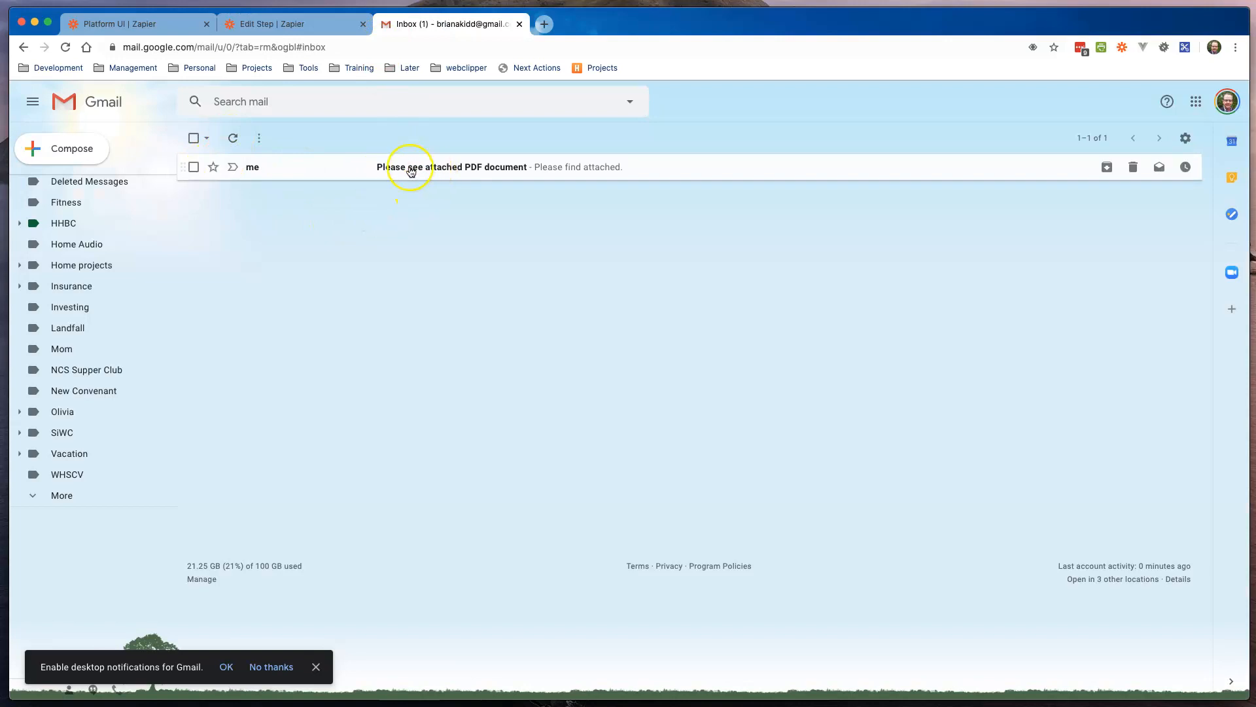
click(439, 169)
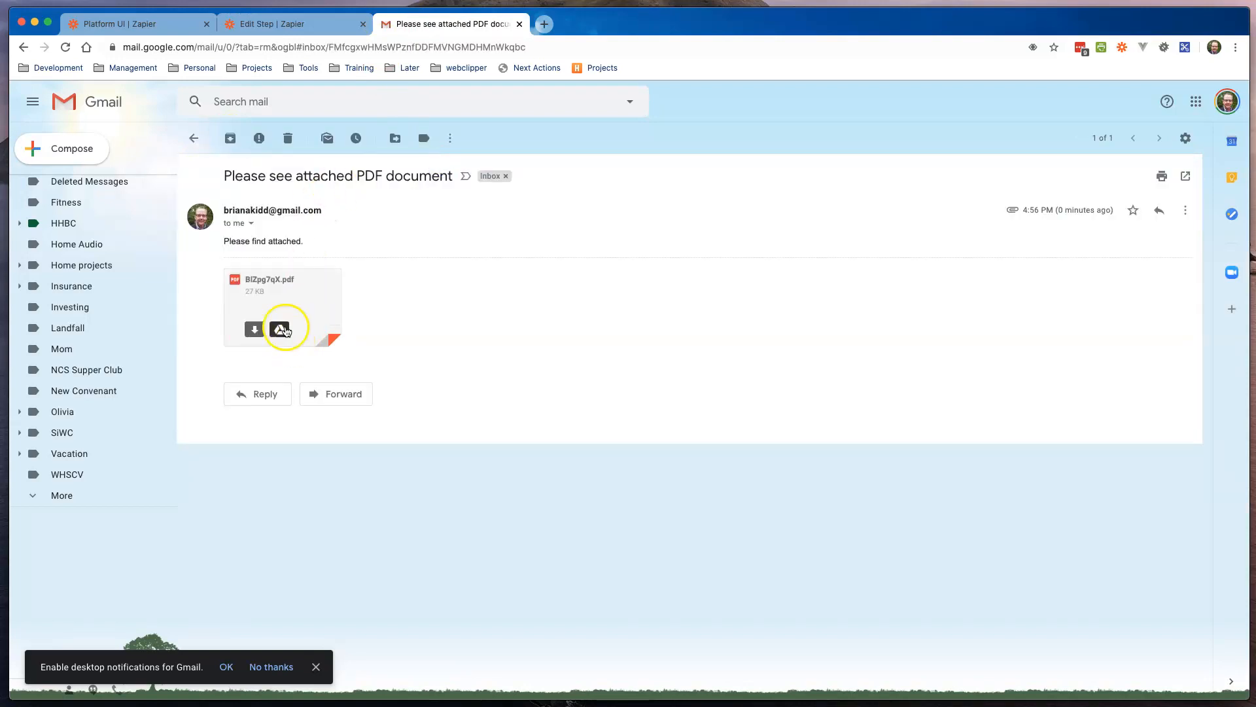
click(271, 298)
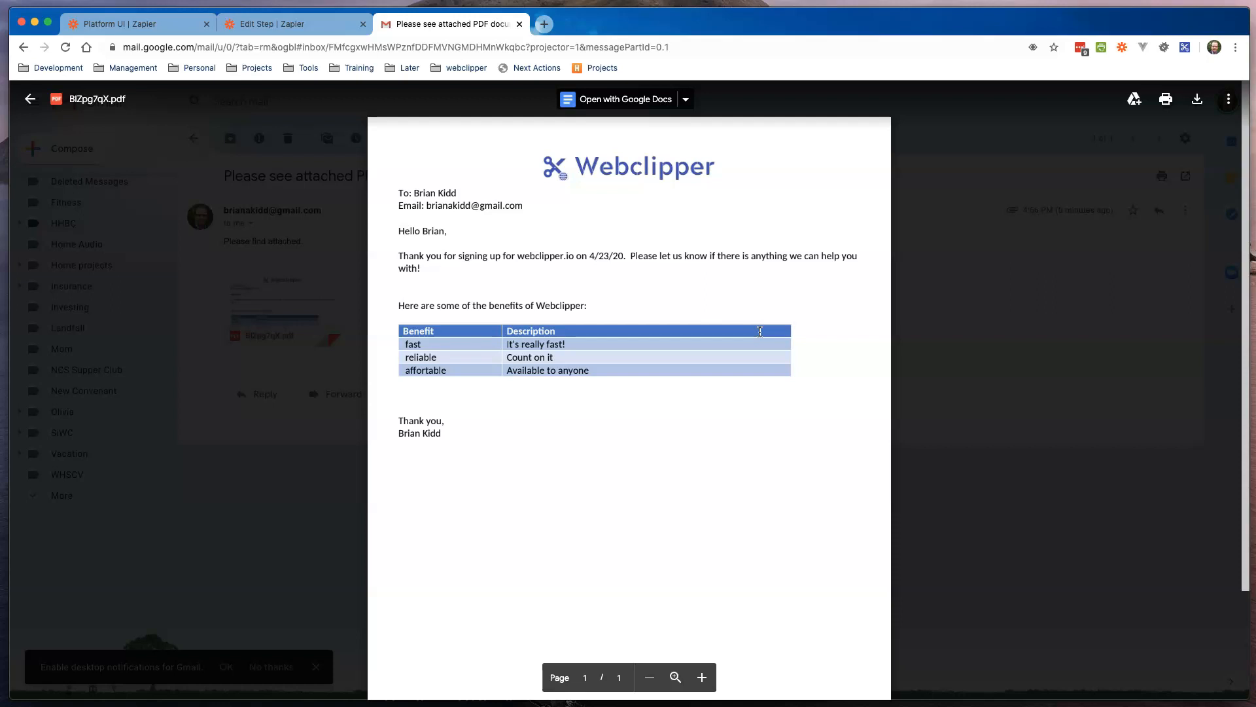
click(693, 317)
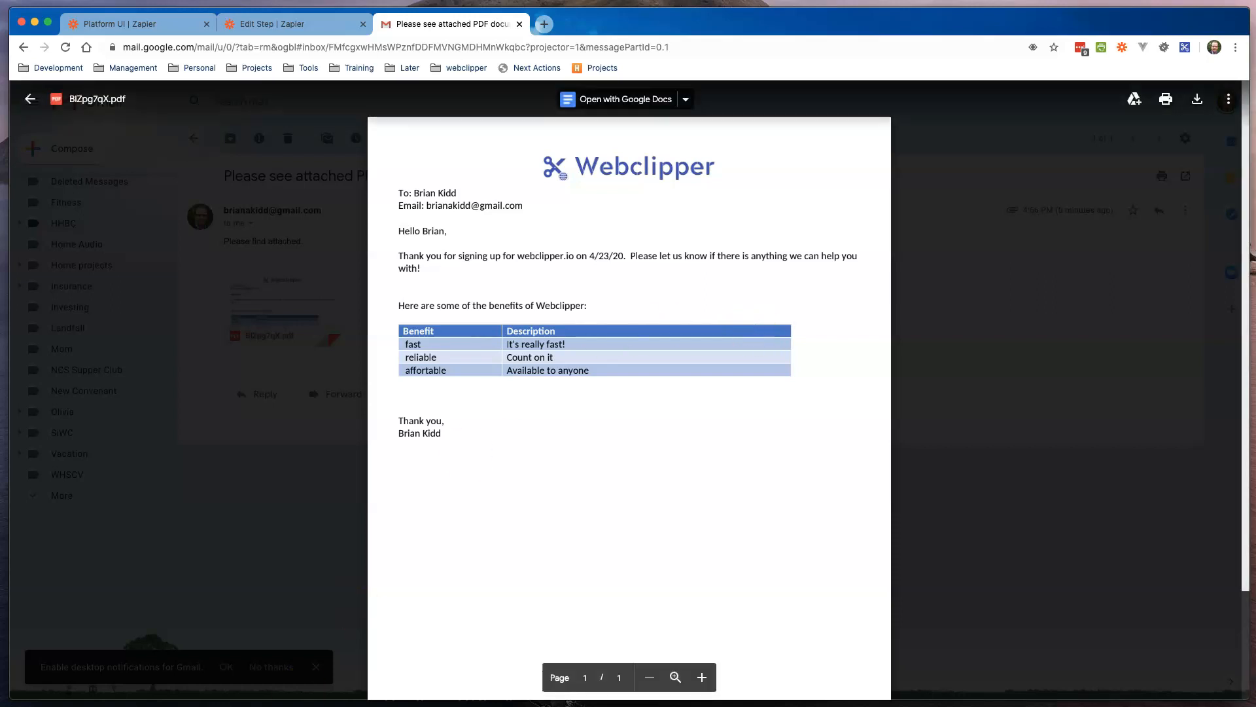